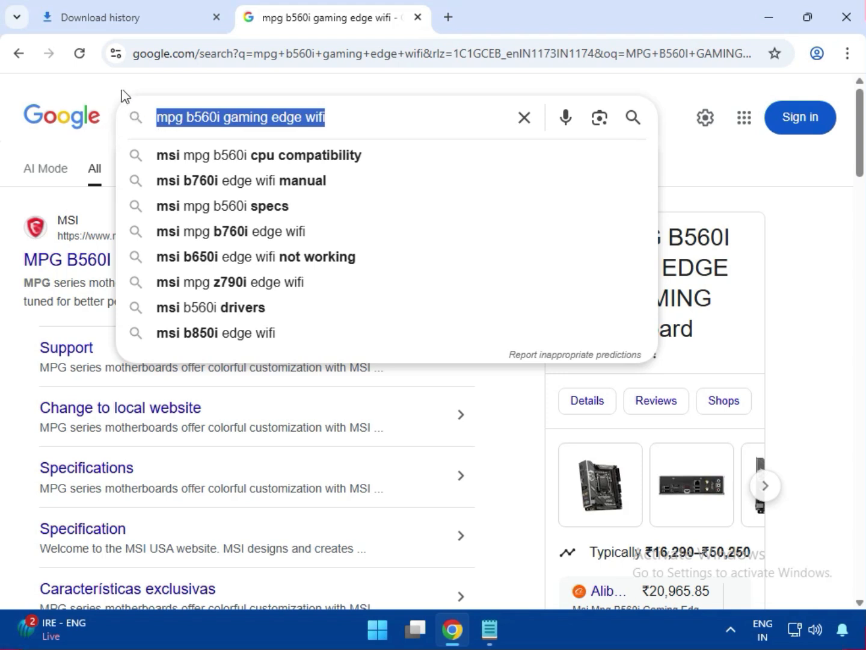
# Open the MPG B560I GAMING EDGE WIFI product page on MSI's website and go to its support section
pyautogui.click(120, 94)
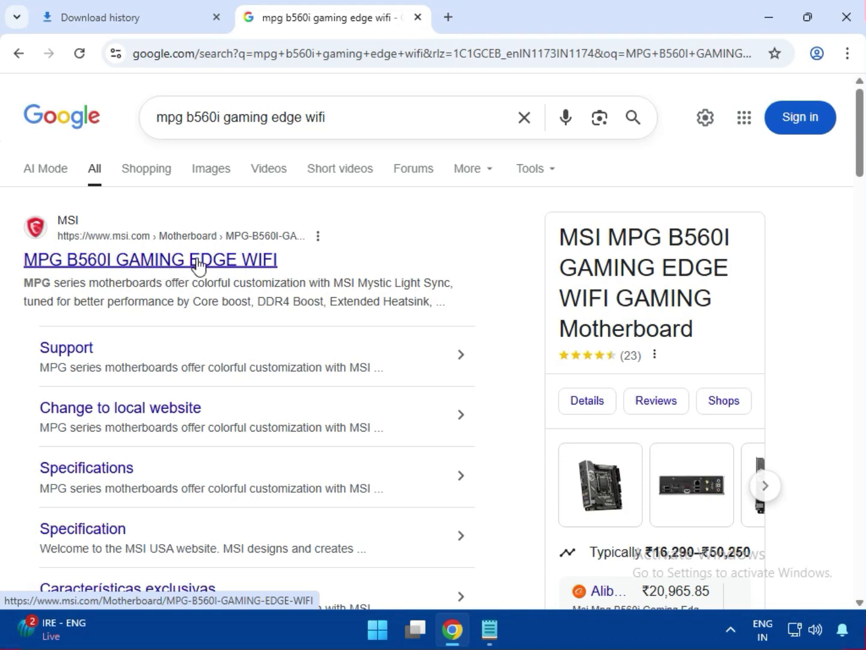
pyautogui.click(198, 263)
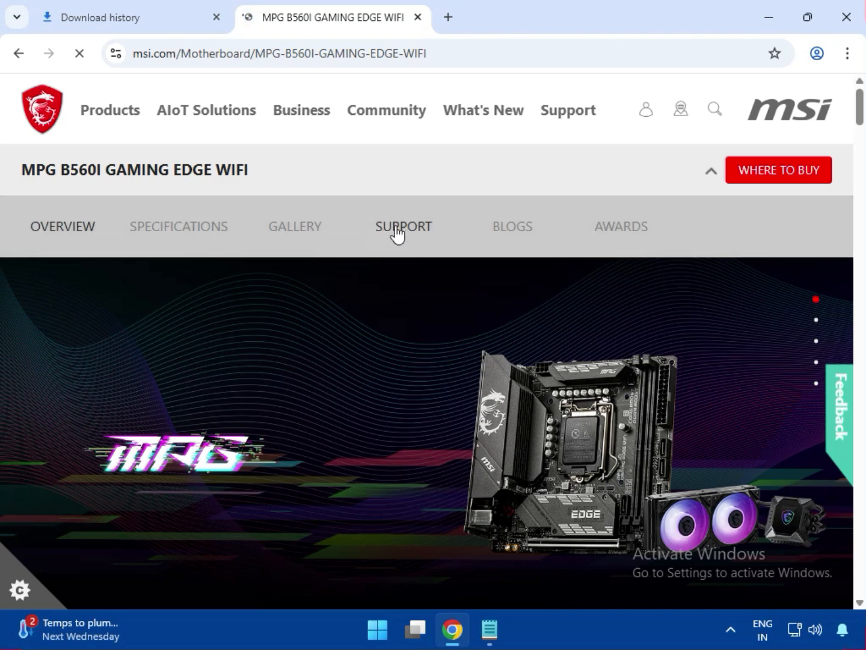
pyautogui.click(395, 238)
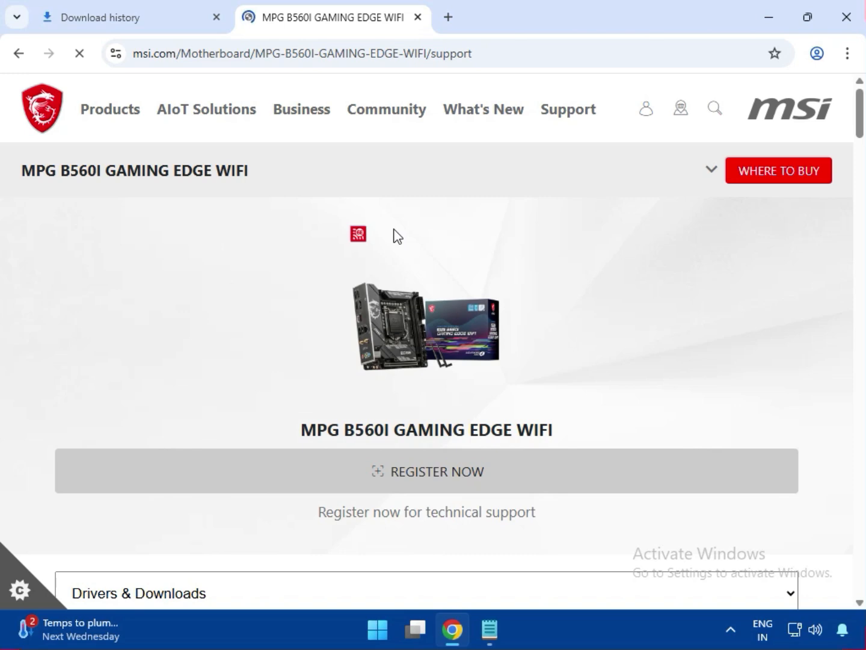
# Show the motherboard's Driver category under Drivers & Downloads for the Win11 64 operating system
pyautogui.scroll(-3, 481, 333)
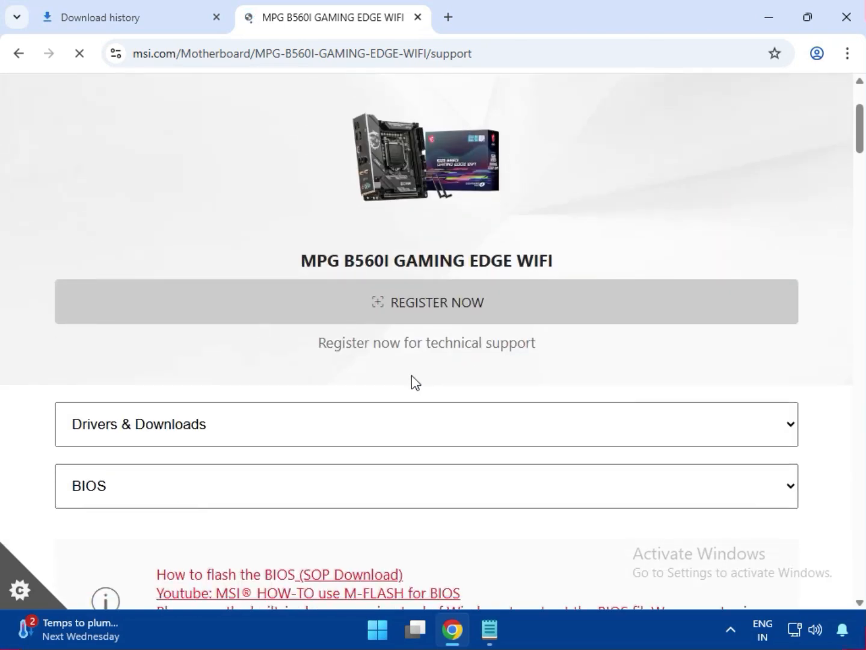
pyautogui.scroll(-1, 257, 433)
pyautogui.click(110, 341)
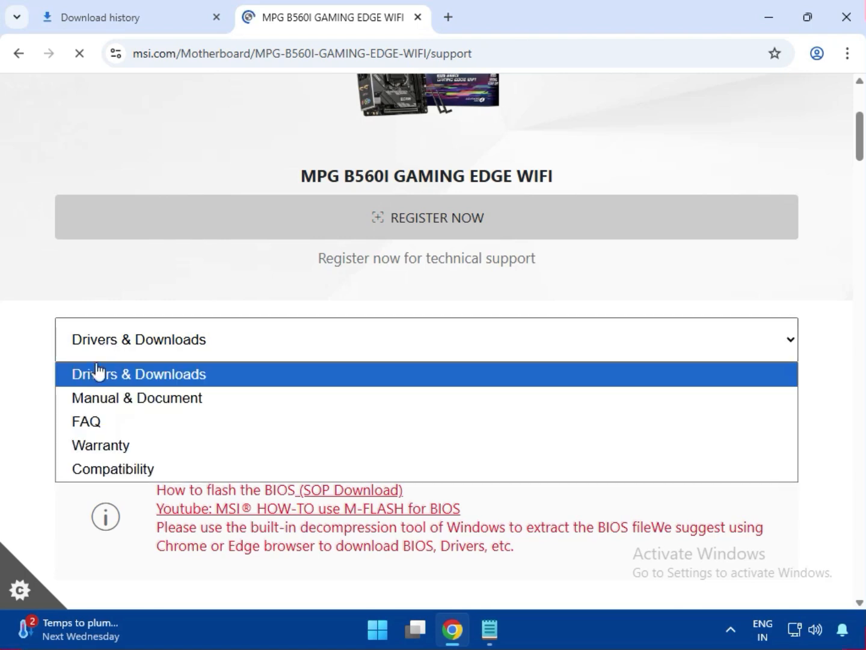
pyautogui.click(139, 378)
pyautogui.click(178, 391)
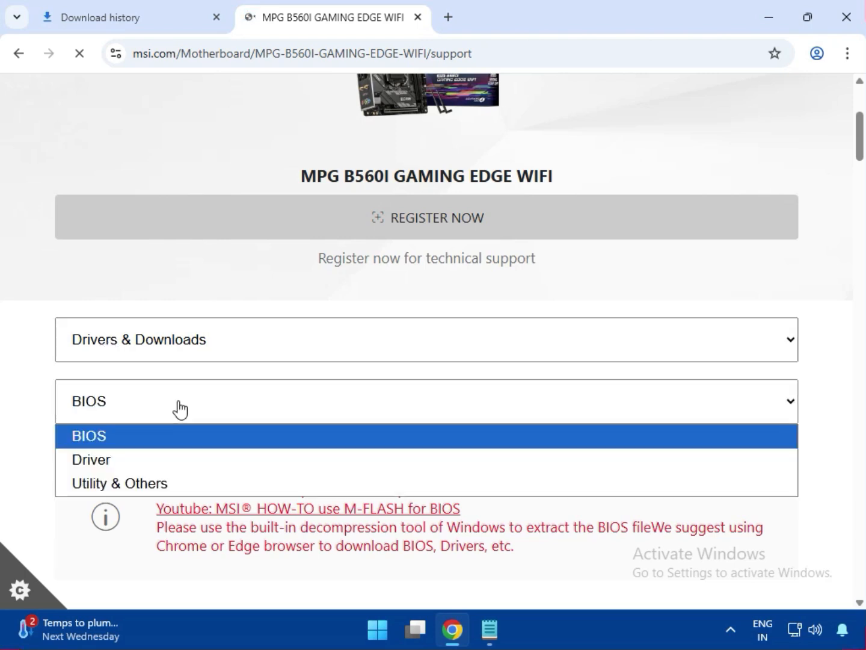
pyautogui.click(123, 460)
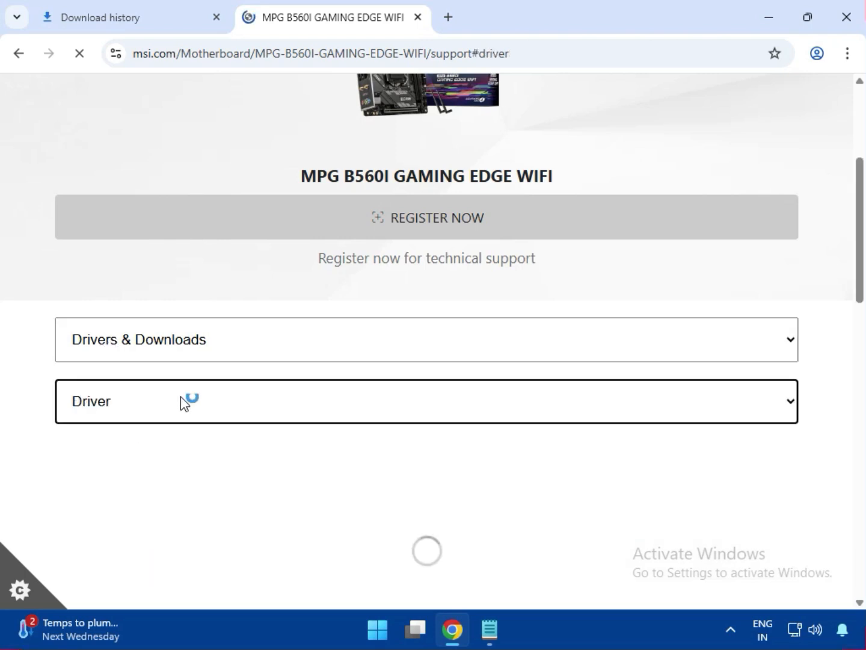
pyautogui.scroll(-3, 241, 391)
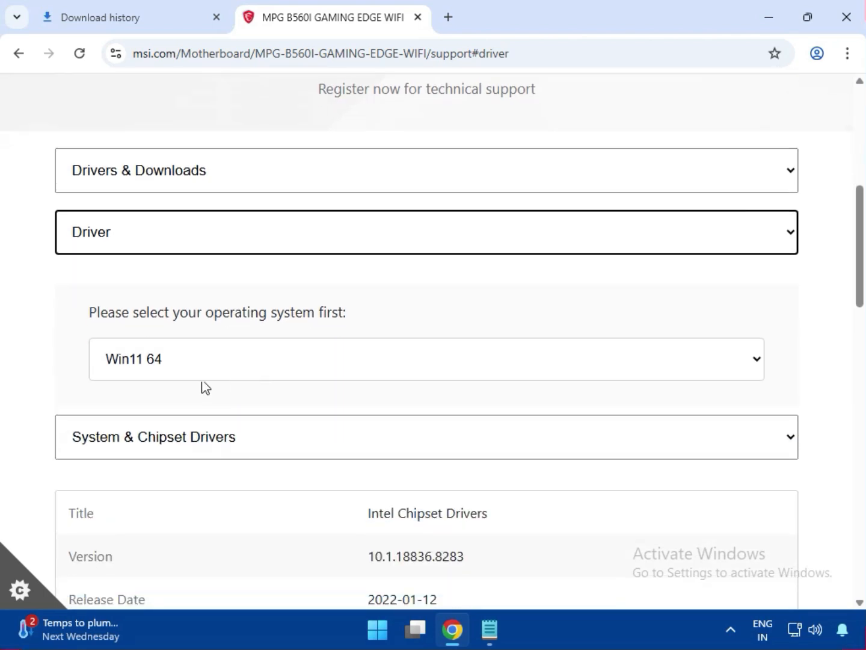
pyautogui.click(175, 369)
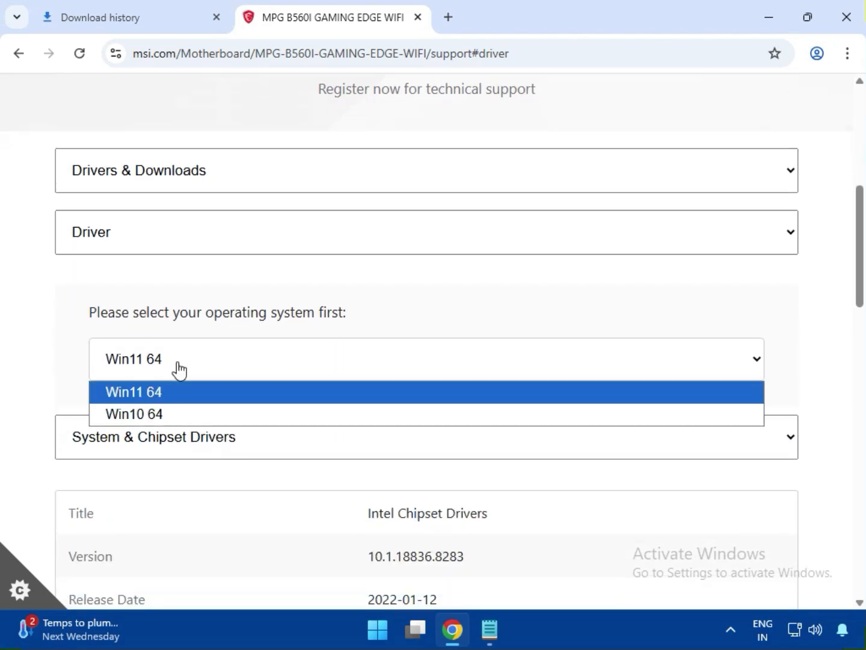
pyautogui.click(161, 400)
# Download the Intel Chipset Drivers from the System & Chipset Drivers category
pyautogui.scroll(-3, 181, 427)
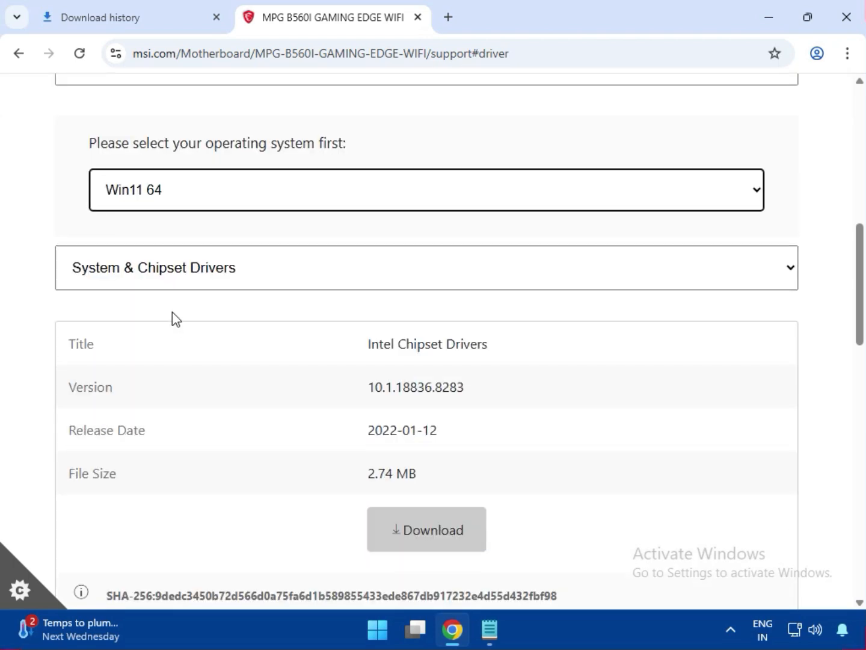
pyautogui.click(175, 281)
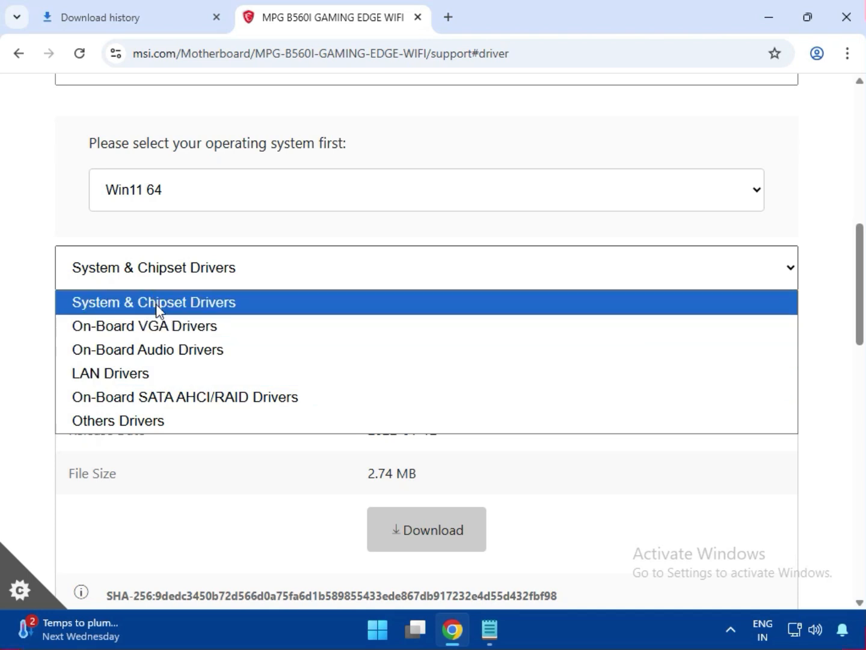
pyautogui.click(161, 310)
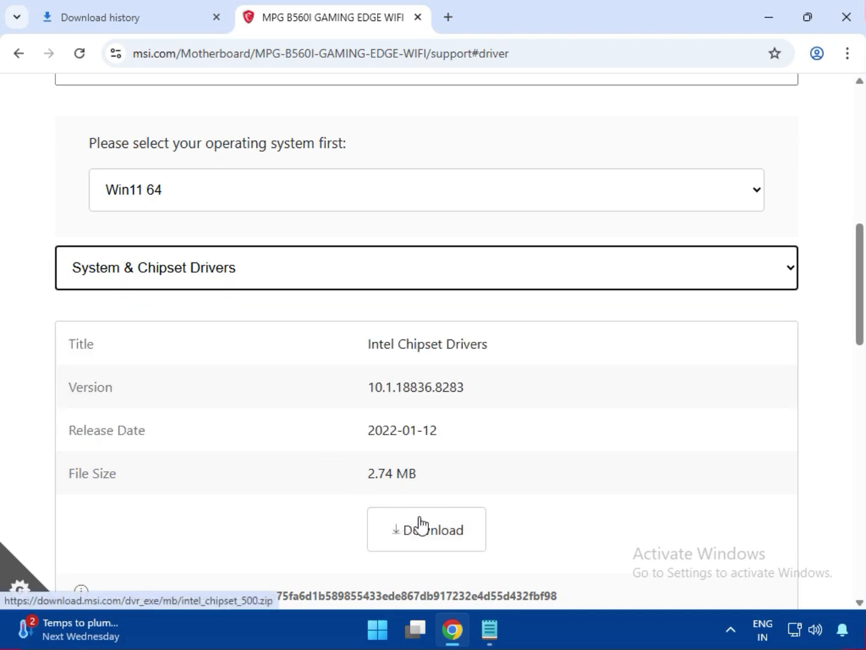
pyautogui.click(421, 526)
# Download the Intel VGA Driver from the On-Board VGA Drivers category
pyautogui.click(166, 279)
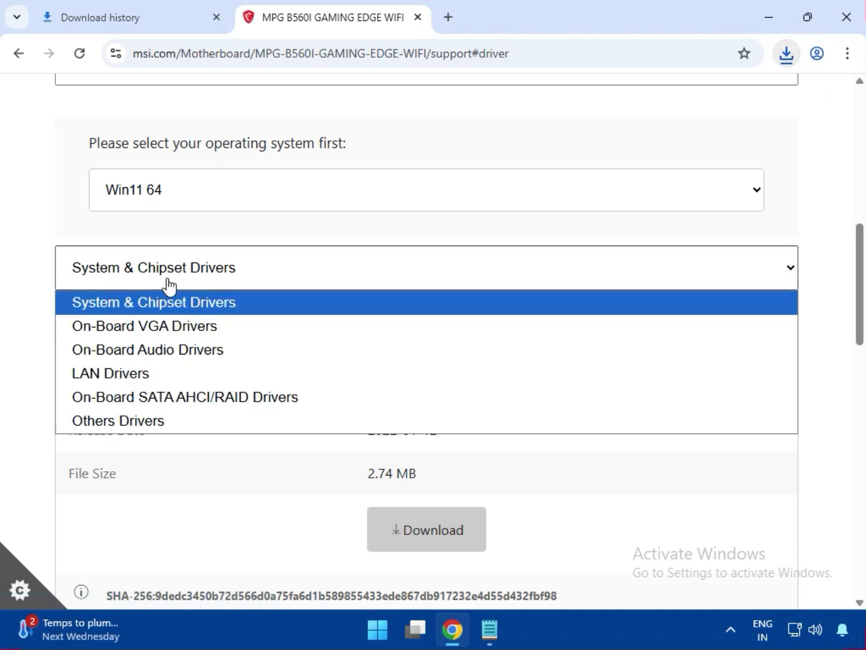
pyautogui.click(173, 327)
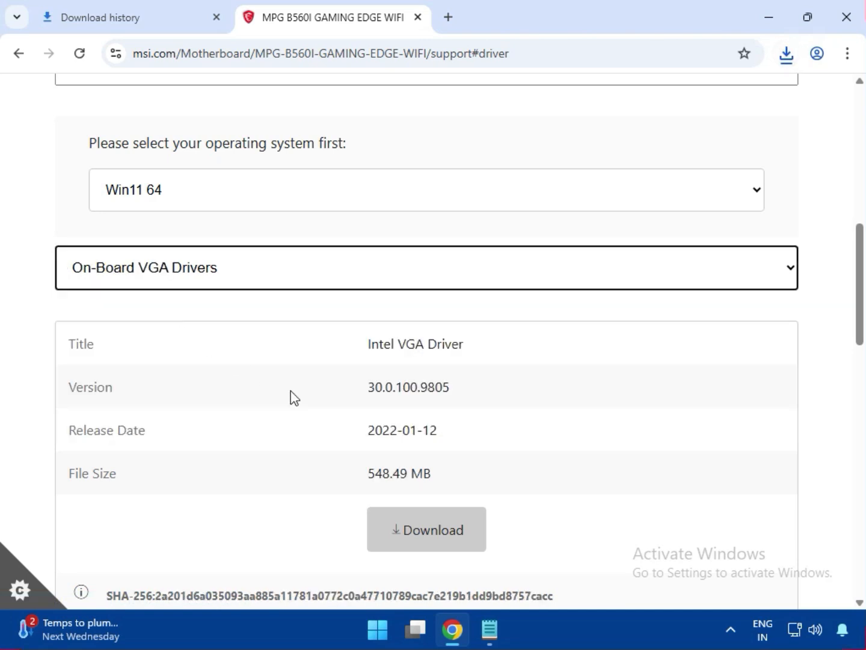
pyautogui.click(430, 534)
# Download the Realtek HD Universal Driver from the On-Board Audio Drivers category
pyautogui.click(161, 284)
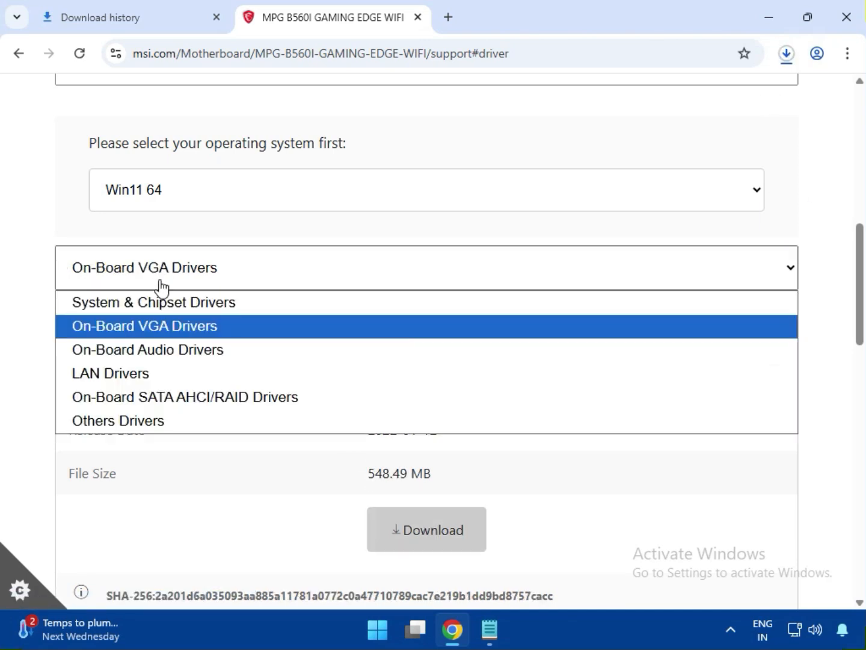
pyautogui.click(166, 349)
pyautogui.click(443, 529)
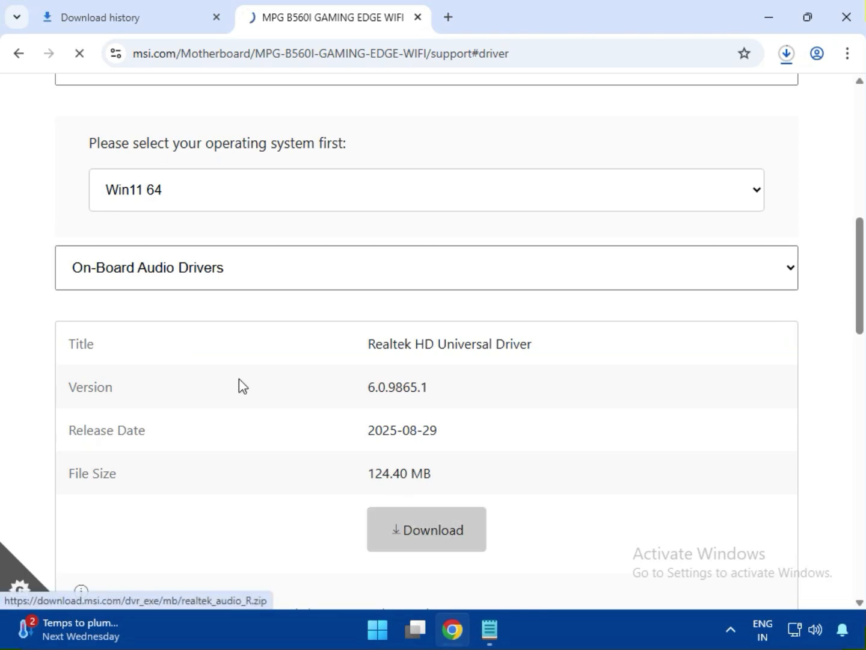
# Download the Realtek PCI-E Ethernet Drivers from the LAN Drivers category
pyautogui.click(174, 268)
pyautogui.click(158, 376)
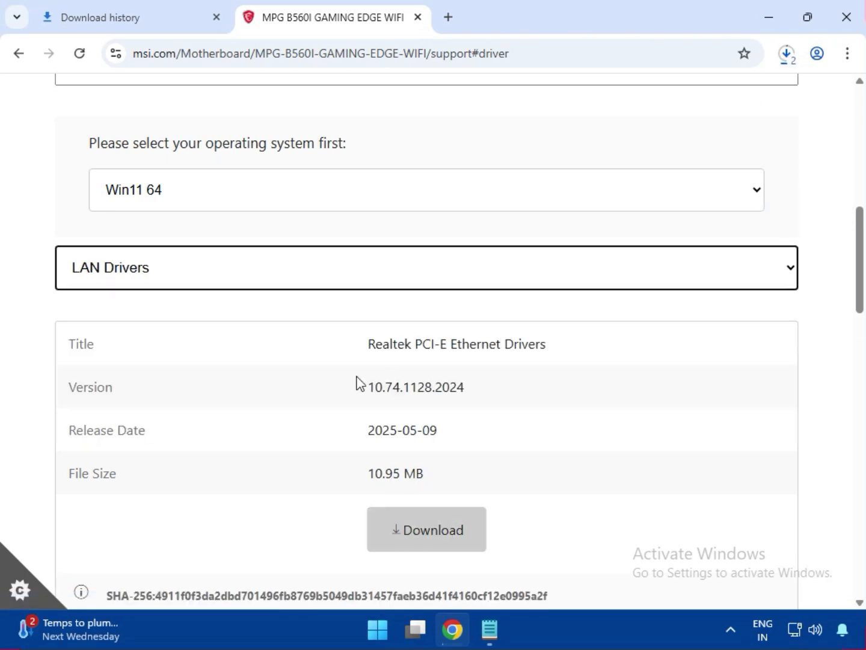
pyautogui.moveTo(422, 345); pyautogui.dragTo(551, 346)
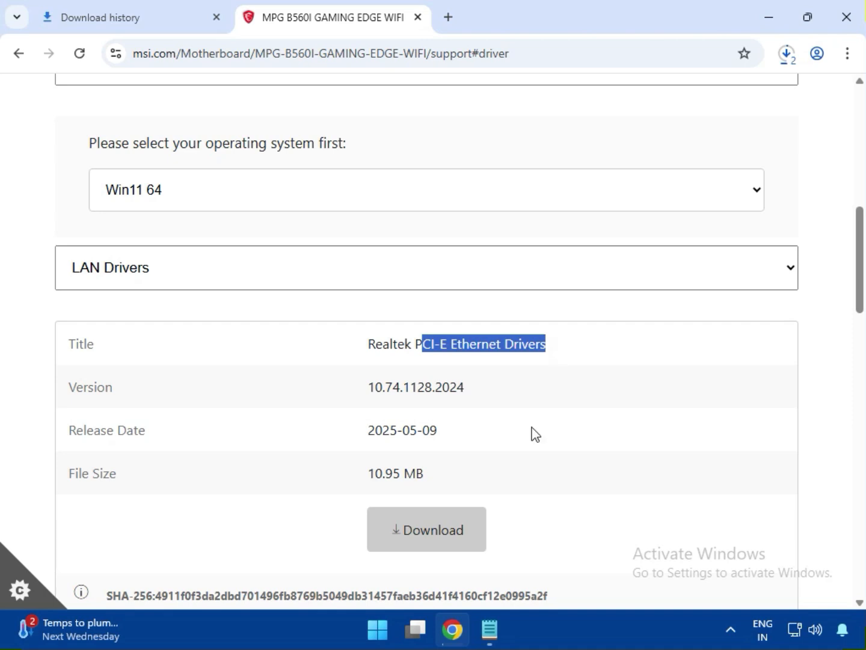
pyautogui.click(448, 511)
# Download the BlueTooth Driver listed below the Ethernet driver in the LAN Drivers category
pyautogui.scroll(-2, 449, 493)
pyautogui.scroll(-3, 448, 479)
pyautogui.moveTo(368, 418); pyautogui.dragTo(511, 421)
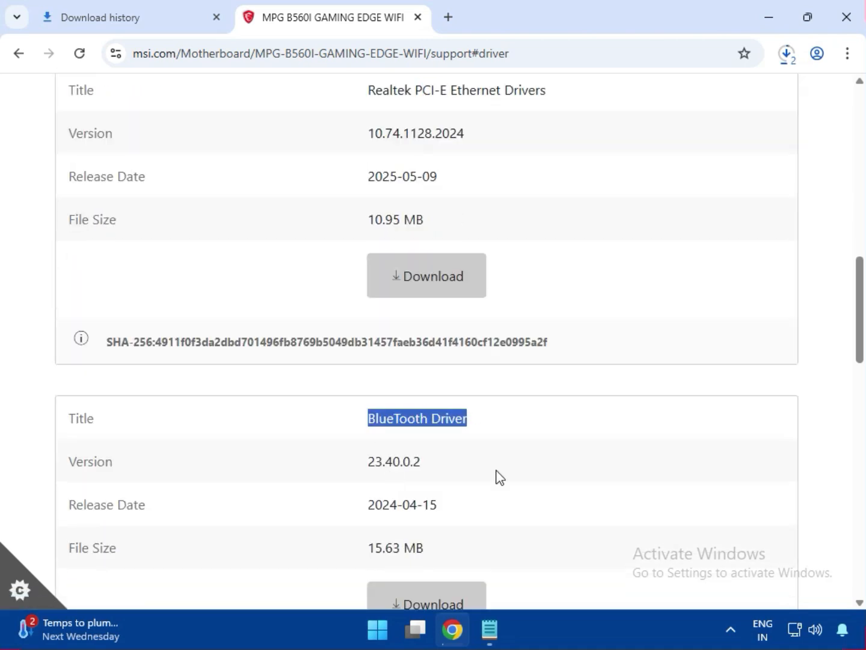
pyautogui.click(433, 597)
pyautogui.scroll(-5, 533, 468)
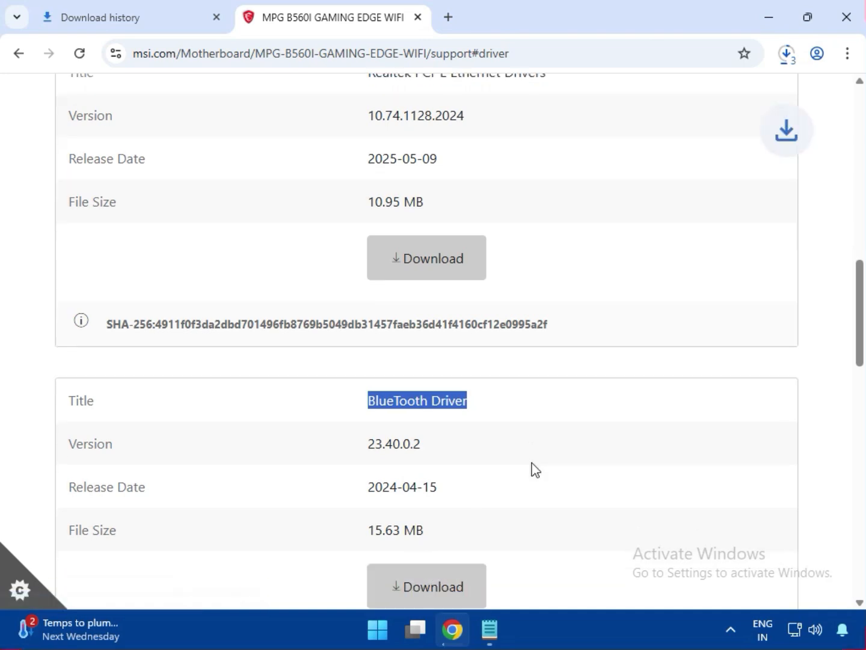
# Open the full download history and show bt_drivers (3).zip in its folder in File Explorer
pyautogui.scroll(12, 373, 442)
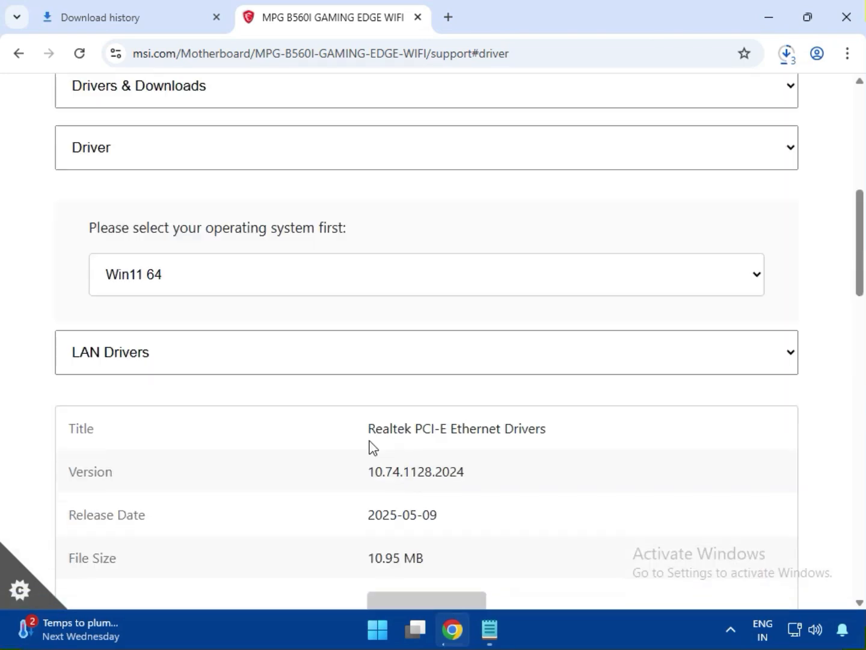
pyautogui.scroll(3, 347, 421)
pyautogui.click(786, 54)
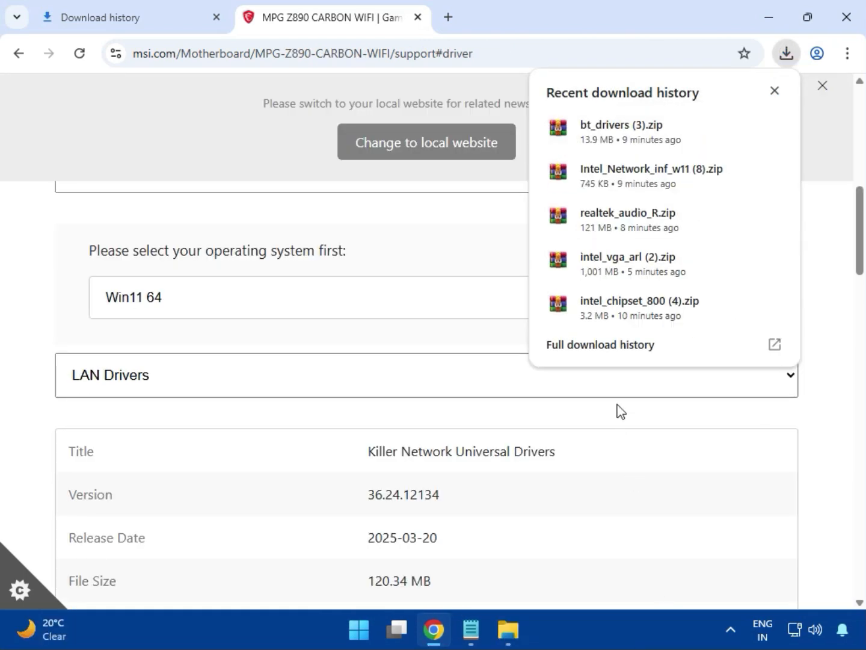
pyautogui.click(580, 349)
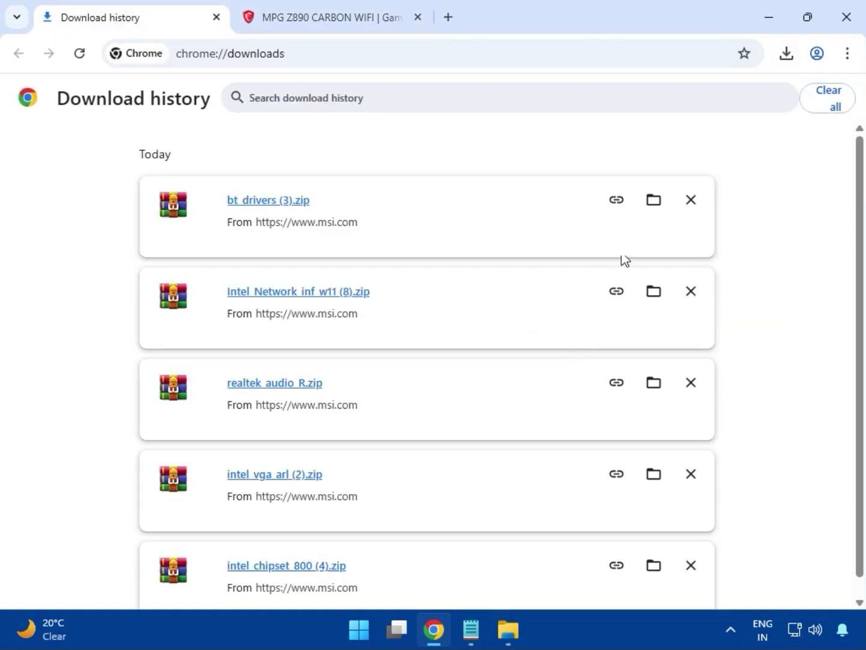
pyautogui.click(651, 204)
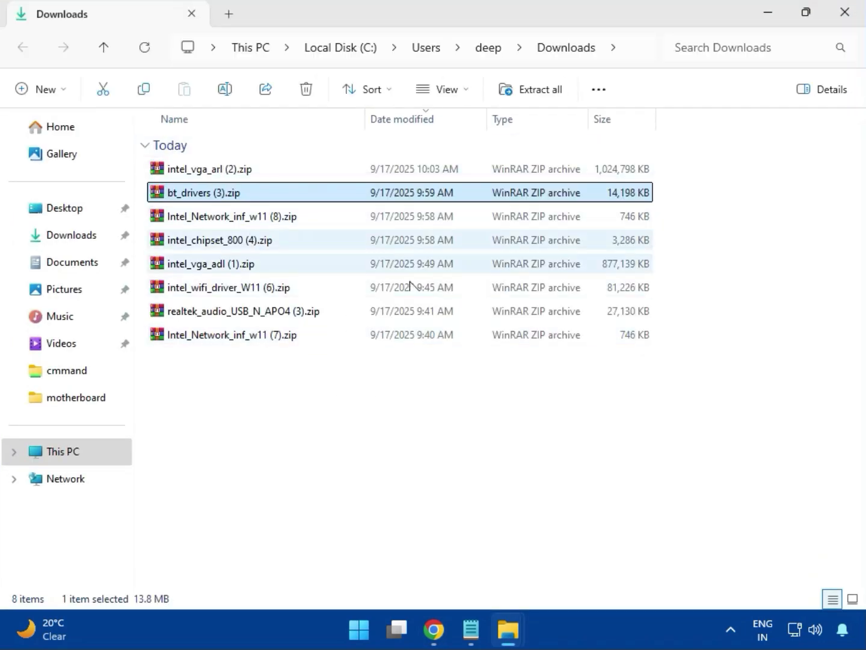
# Open the archive intel_vga_arl (2).zip in WinRAR and run Installer.exe from its Intel VGA Driver_32.0.101.6629 folder
pyautogui.click(240, 175)
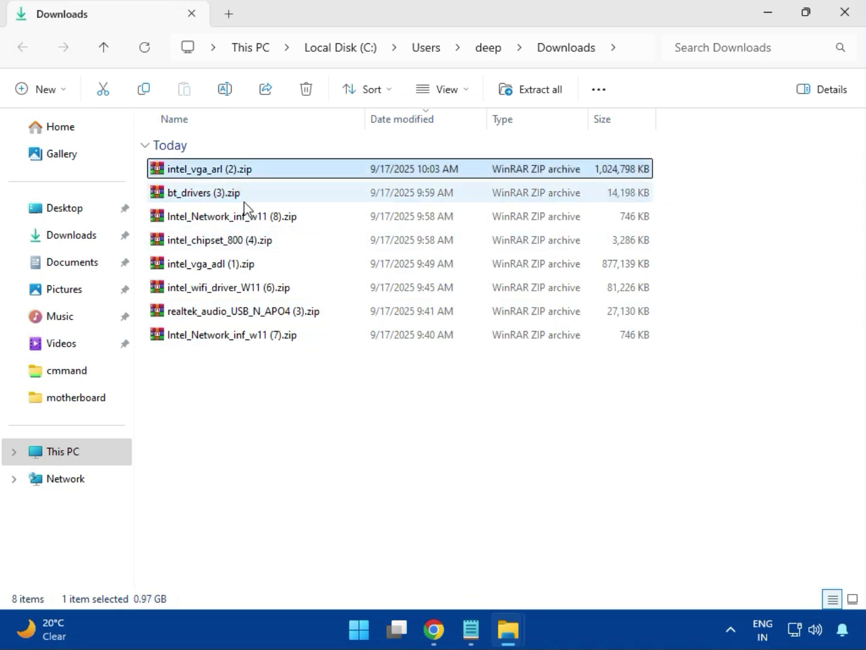
pyautogui.doubleClick(237, 171)
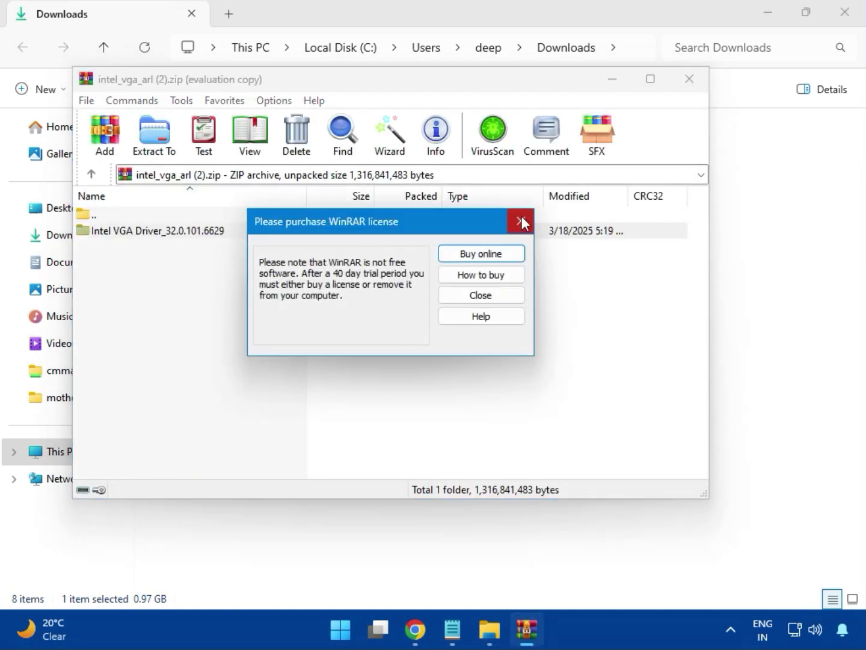
pyautogui.click(513, 223)
pyautogui.doubleClick(178, 231)
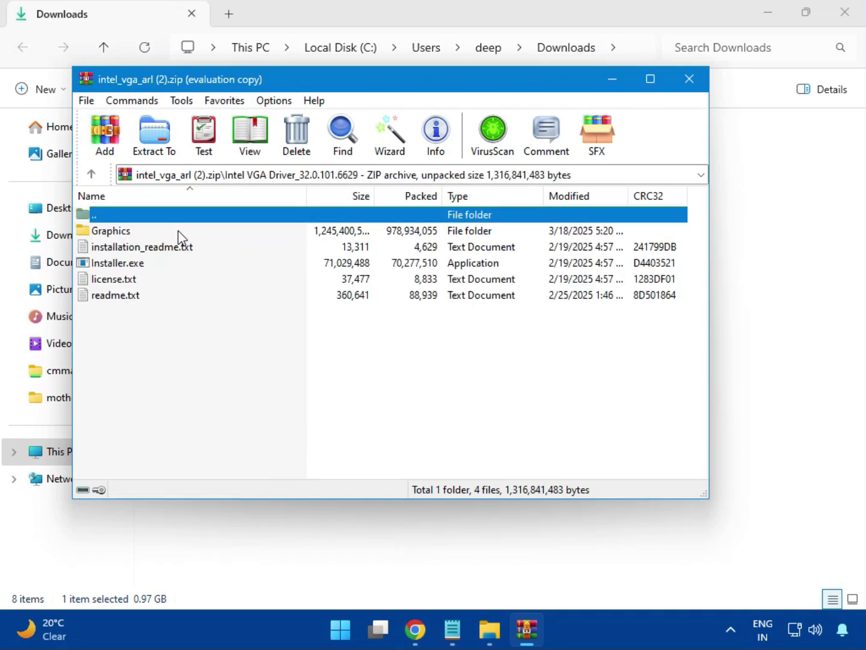
pyautogui.click(144, 264)
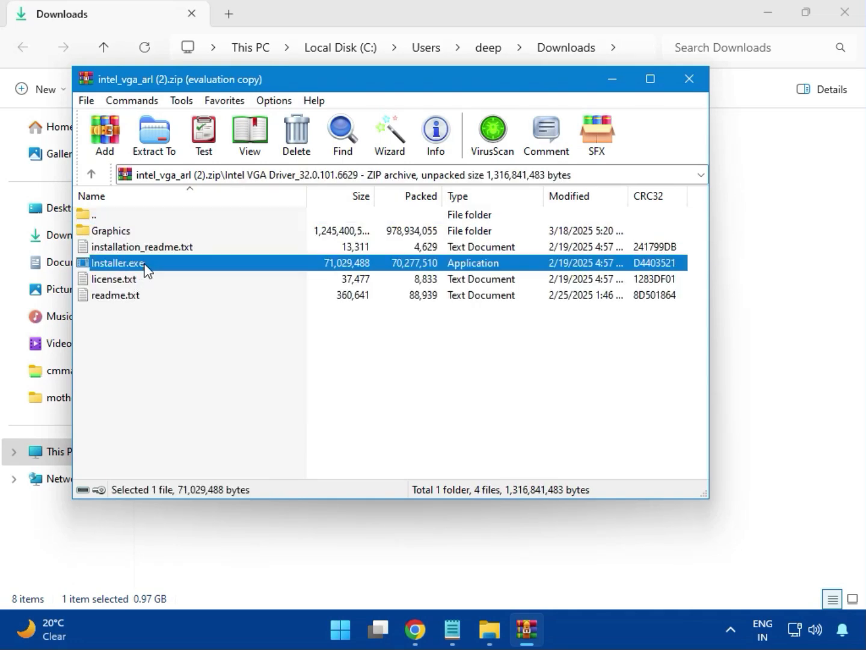
pyautogui.doubleClick(172, 269)
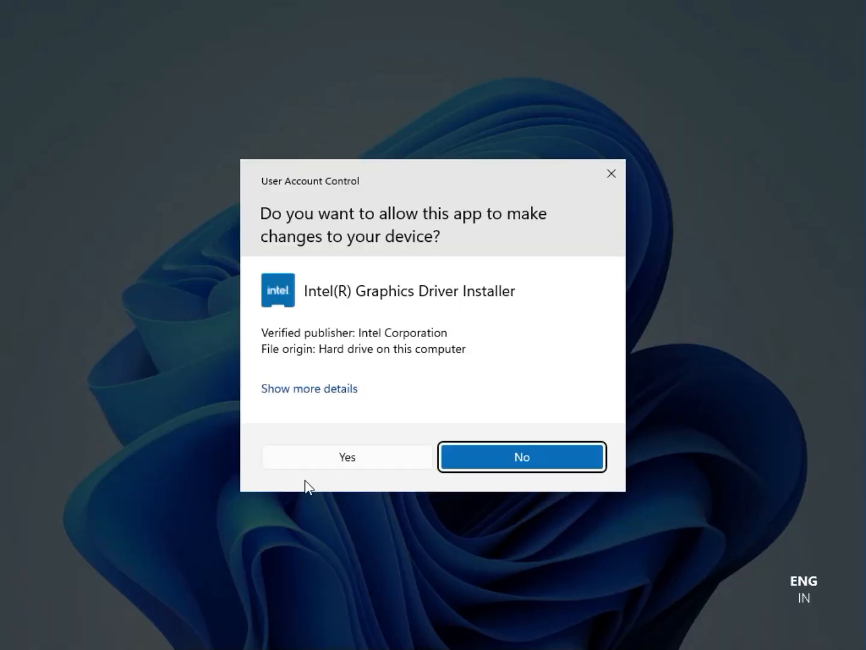
# Allow the Intel Graphics Driver Installer to make changes, run the installation, and close the driver archive
pyautogui.click(334, 458)
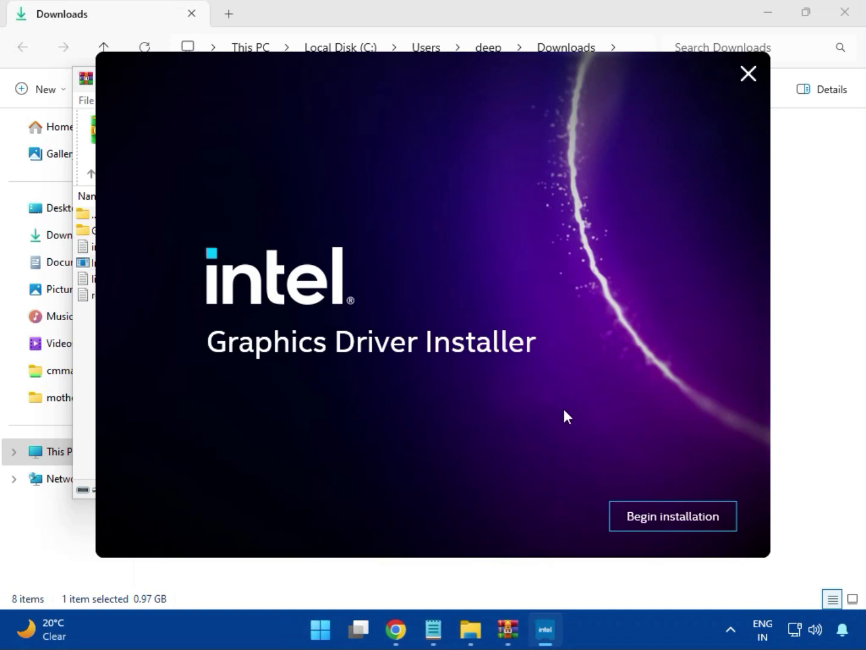
pyautogui.click(659, 517)
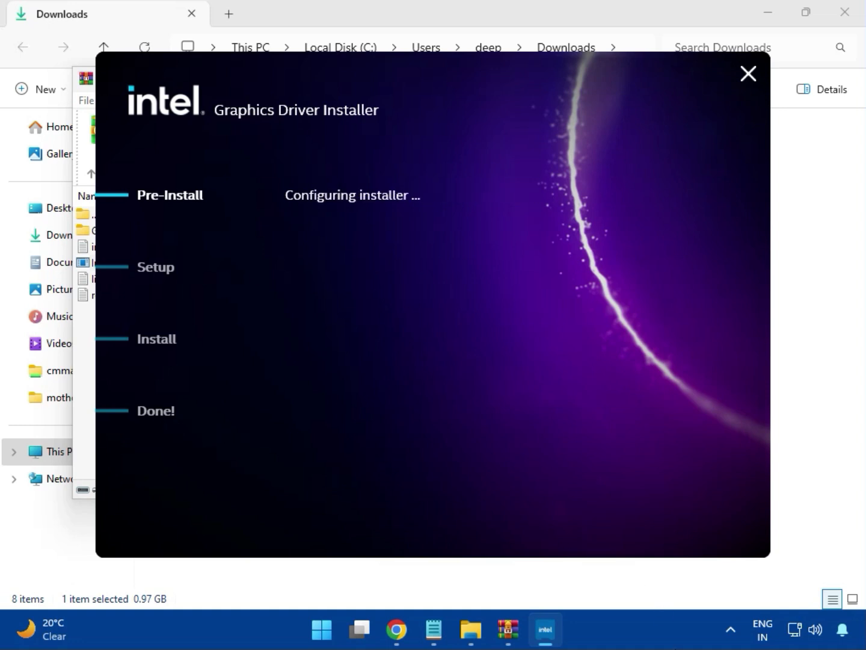
pyautogui.click(700, 528)
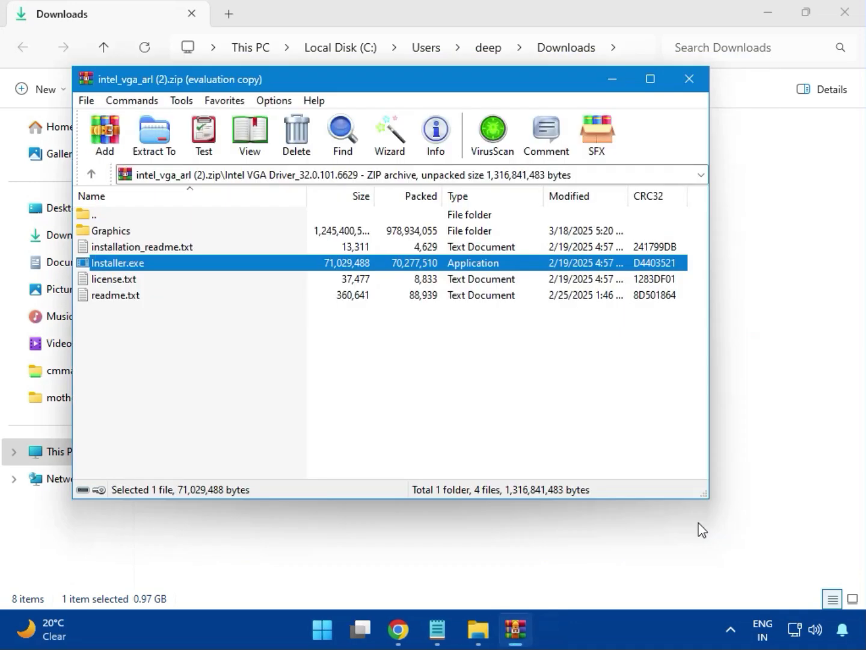
pyautogui.click(689, 78)
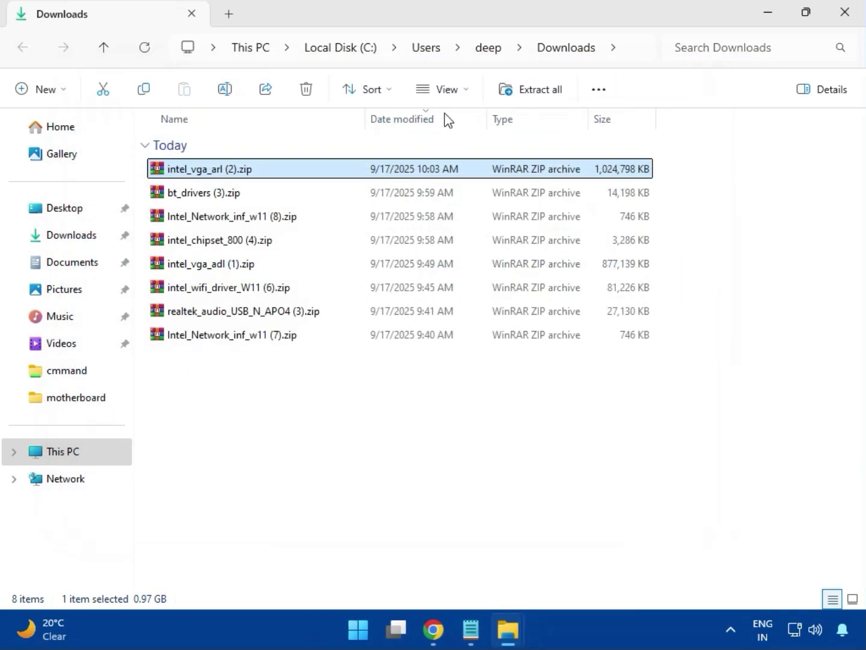
# Open the archive bt_drivers (3).zip in WinRAR and run Intel Bluetooth.msi from its Intel BlueTooth Driver_23.70.0.2 folder
pyautogui.click(181, 199)
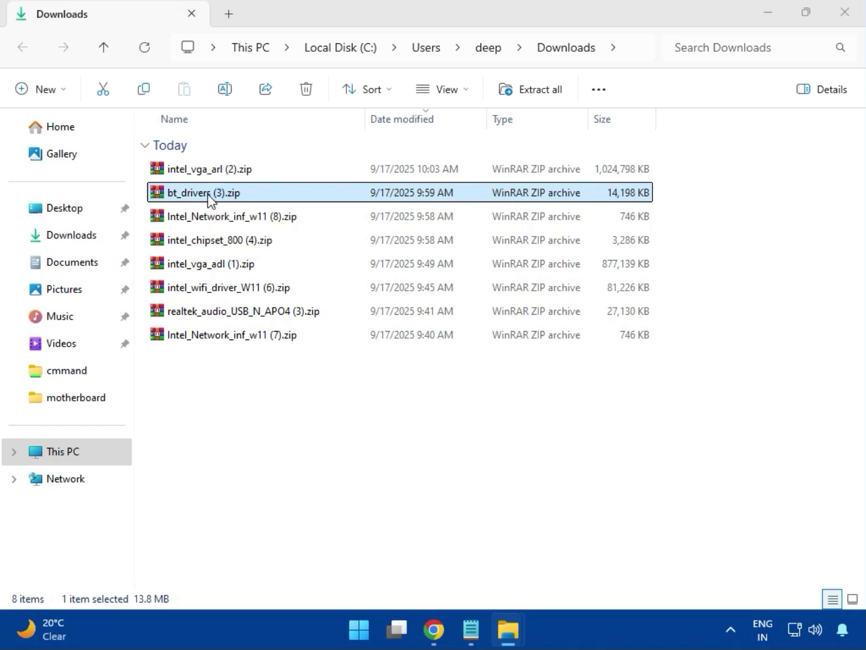
pyautogui.doubleClick(209, 198)
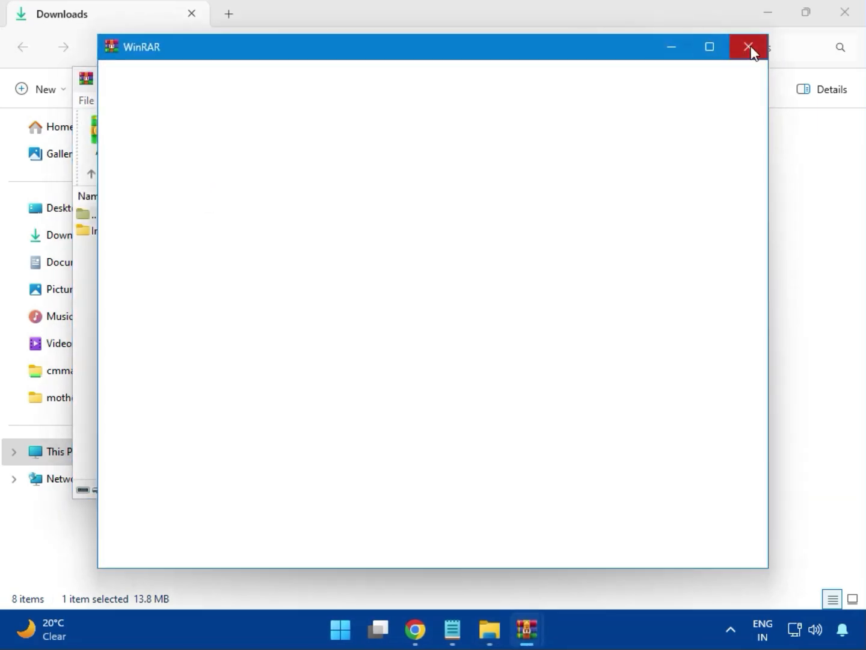
pyautogui.click(750, 51)
pyautogui.click(133, 238)
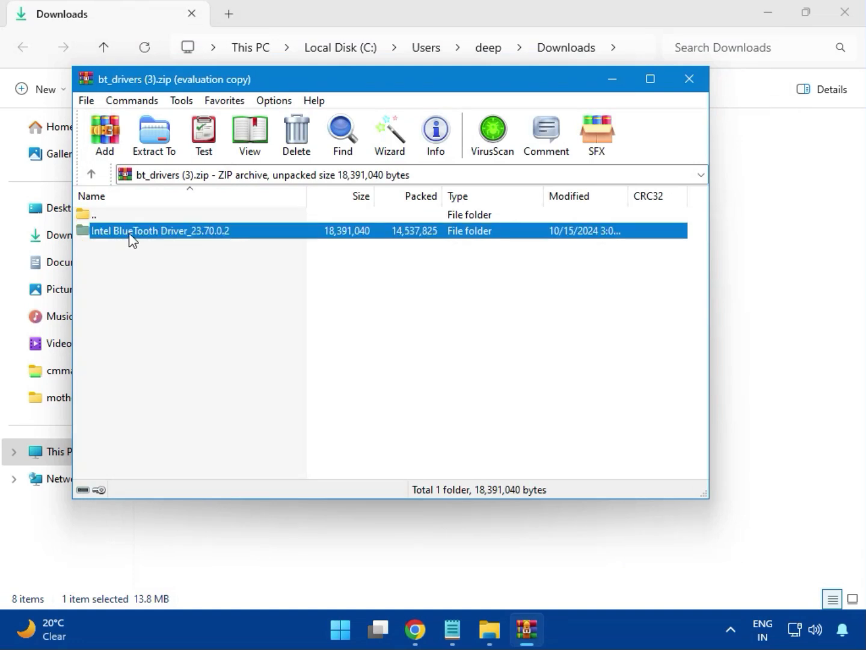
pyautogui.doubleClick(161, 239)
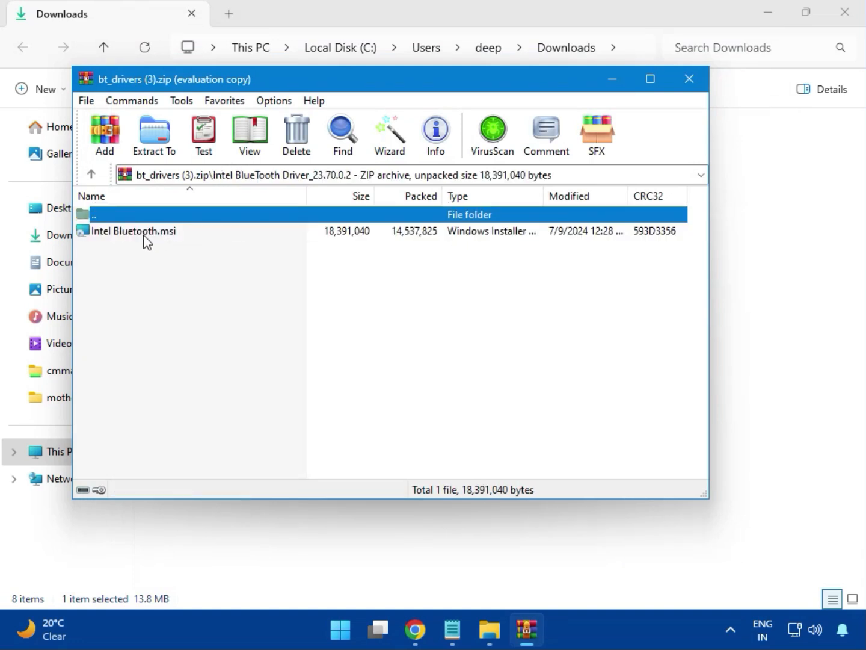
pyautogui.doubleClick(143, 236)
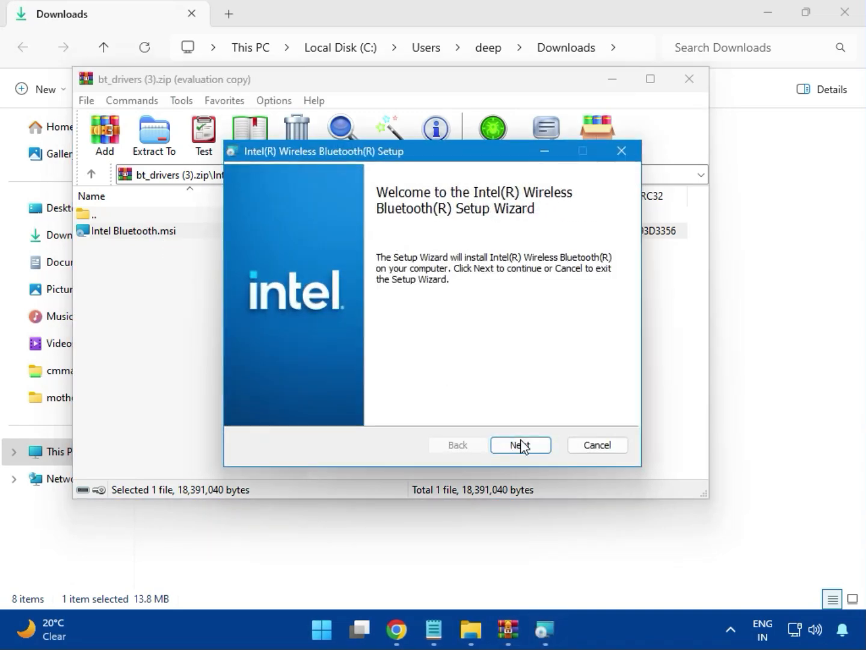
# Accept the license, install Intel Wireless Bluetooth with the Typical setup type while allowing it to make changes, and close the finished wizard and archive
pyautogui.click(519, 445)
pyautogui.click(308, 408)
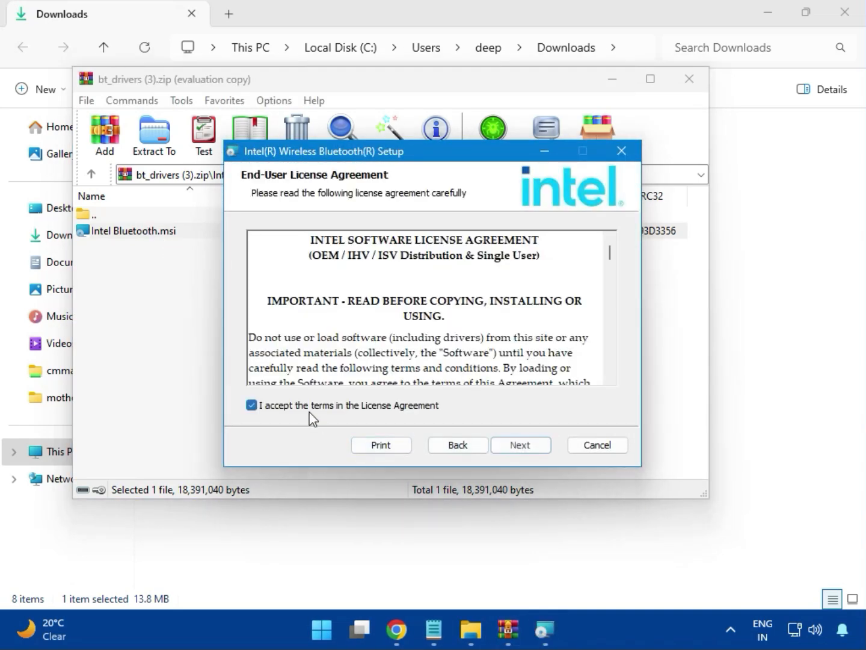
pyautogui.click(510, 445)
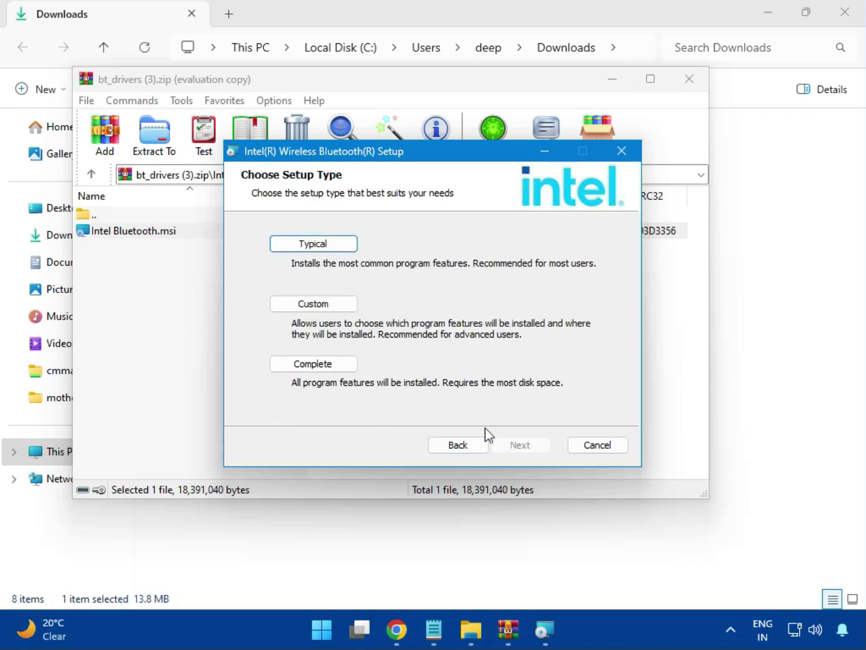
pyautogui.click(297, 246)
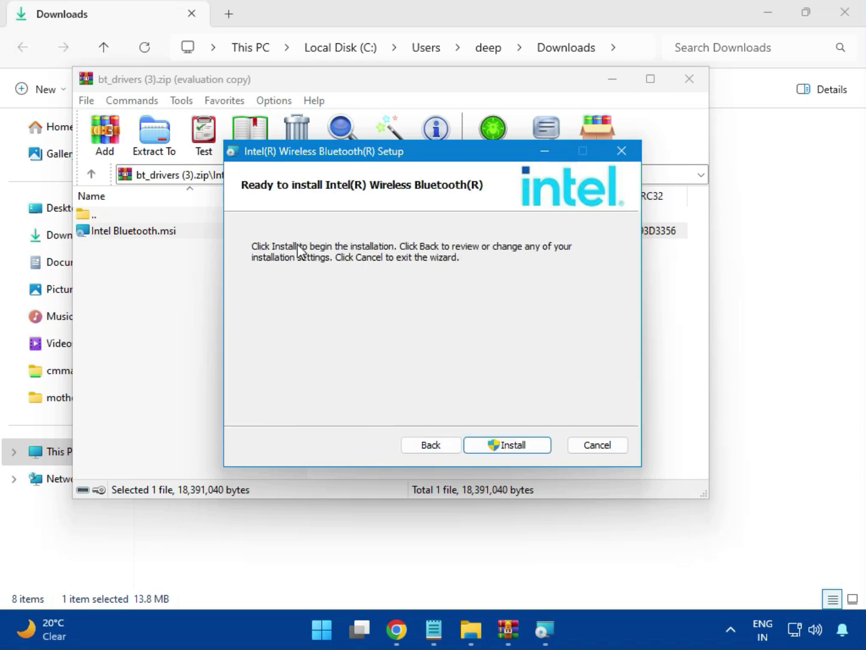
pyautogui.click(495, 444)
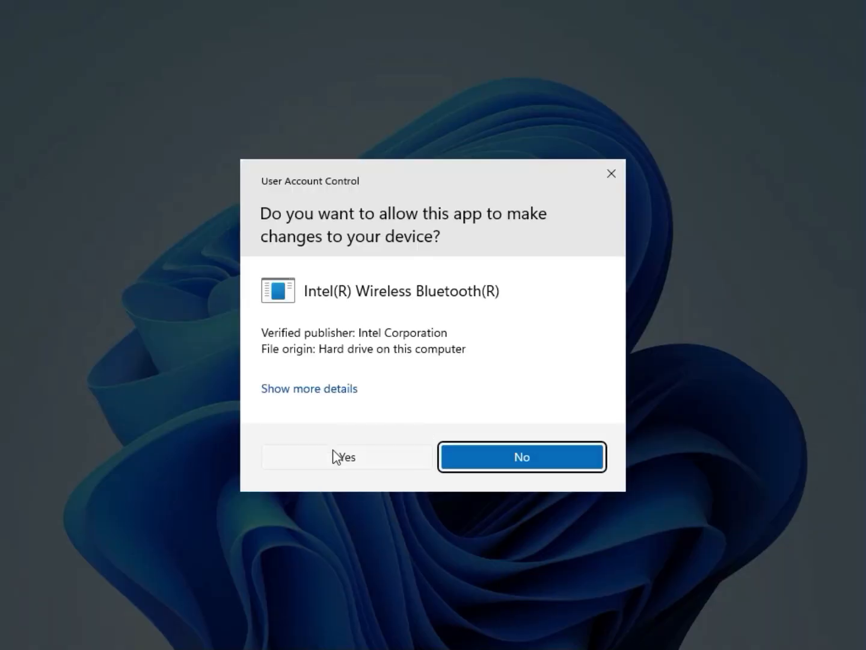
pyautogui.click(333, 449)
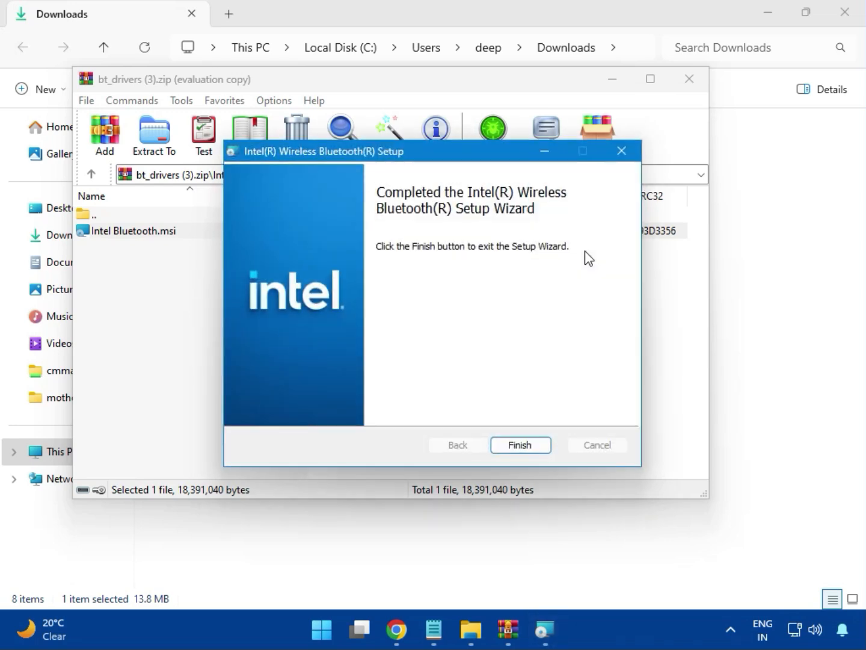
pyautogui.click(522, 445)
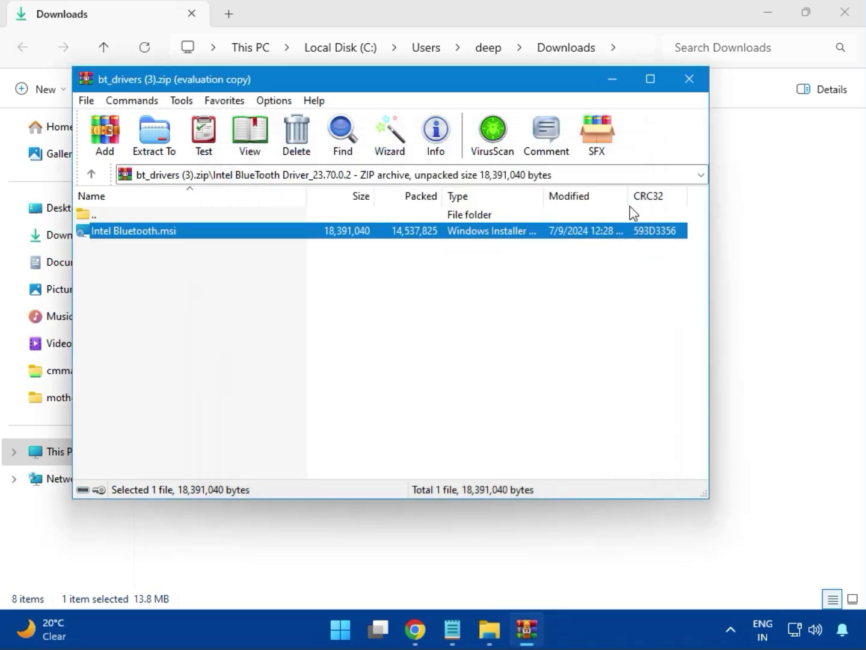
pyautogui.click(692, 80)
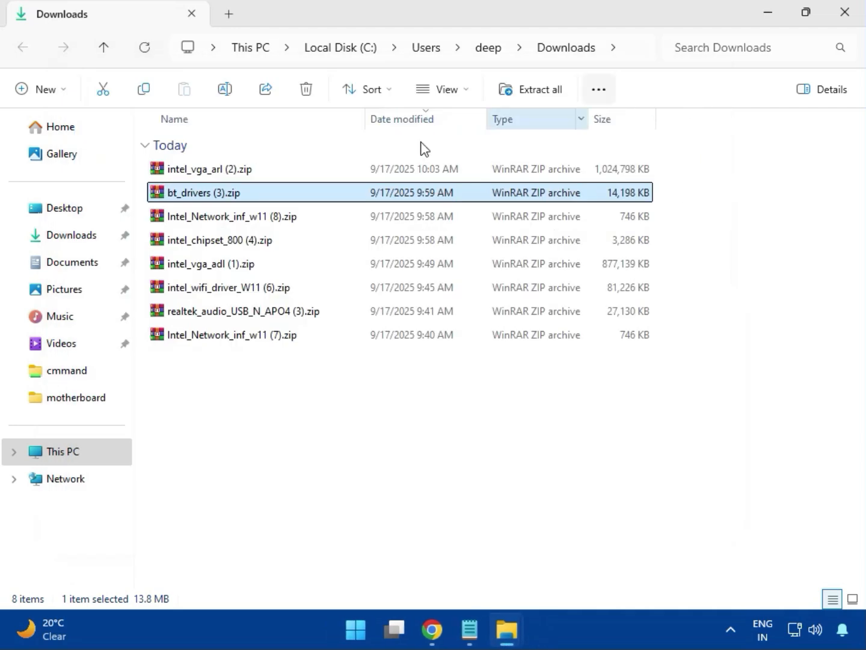
# Try to install the network driver with MSI SetupDrv64.exe from the W11 folder of Intel_Network_inf_w11 (8).zip, and close the setup and archive
pyautogui.click(228, 228)
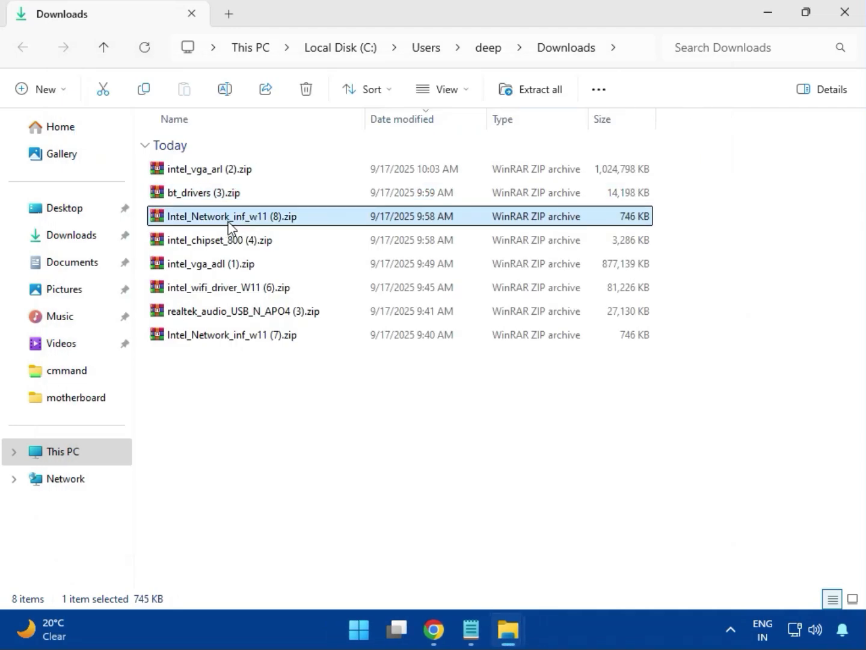
pyautogui.doubleClick(239, 220)
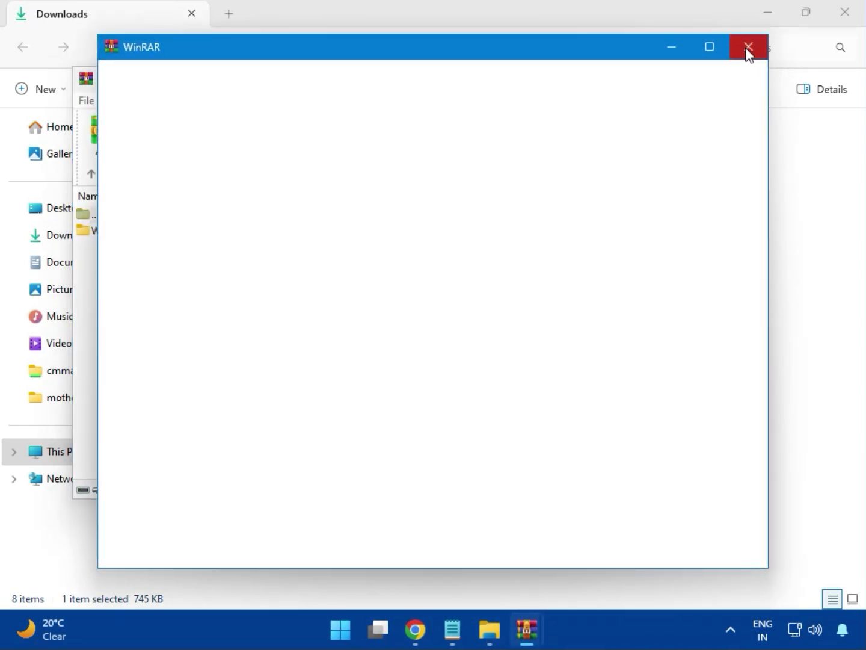
pyautogui.click(745, 53)
pyautogui.click(109, 235)
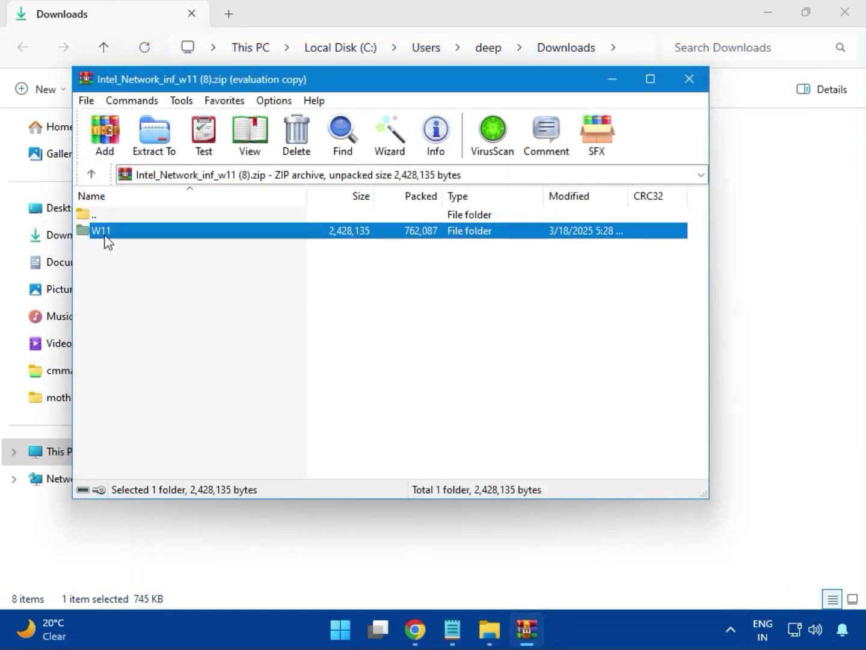
pyautogui.doubleClick(103, 231)
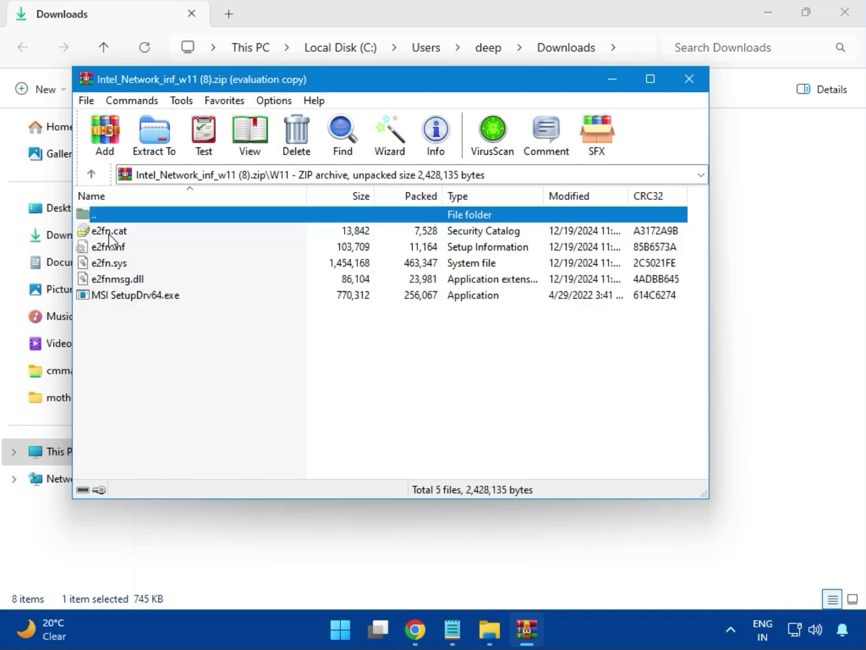
pyautogui.doubleClick(160, 295)
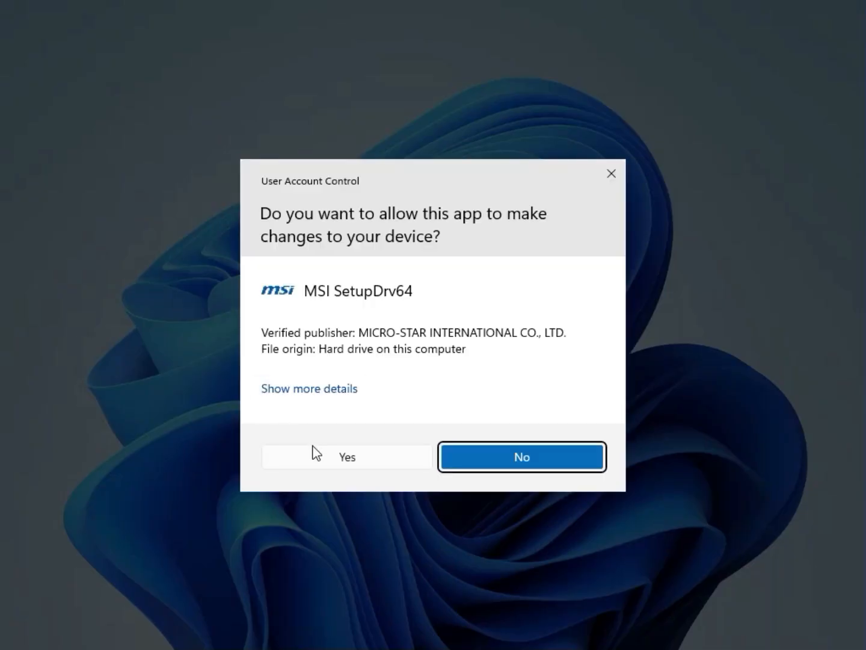
pyautogui.click(322, 450)
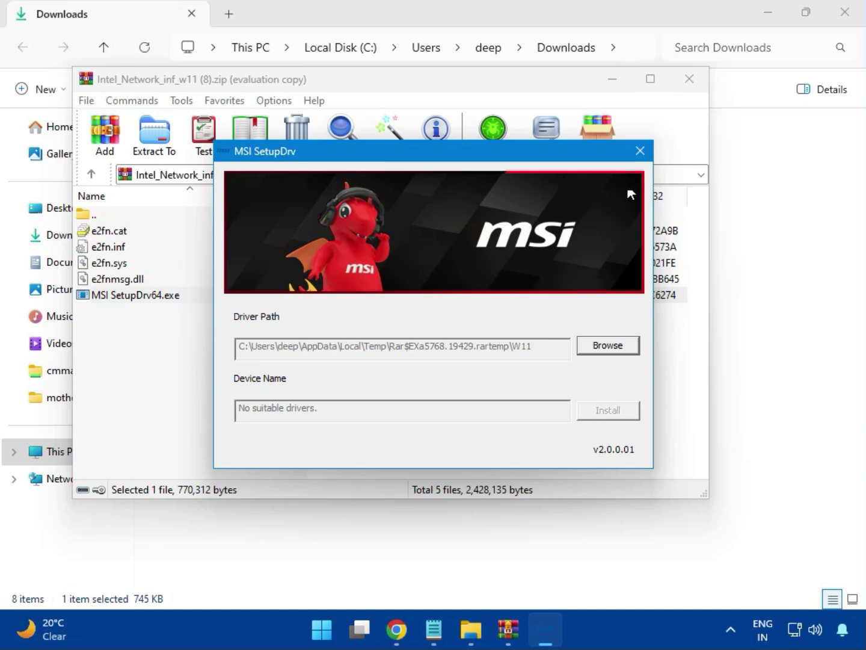
pyautogui.click(640, 151)
pyautogui.click(689, 92)
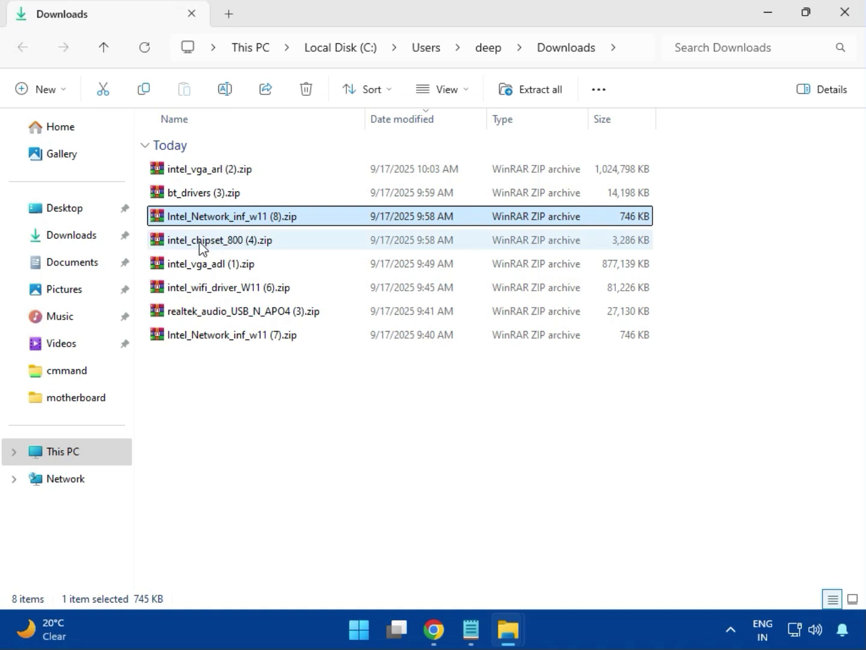
# Open the archive intel_chipset_800 (4).zip and run SetupChipset.exe from its Intel Chipset Driver_10.1.20062.8627 folder
pyautogui.click(201, 246)
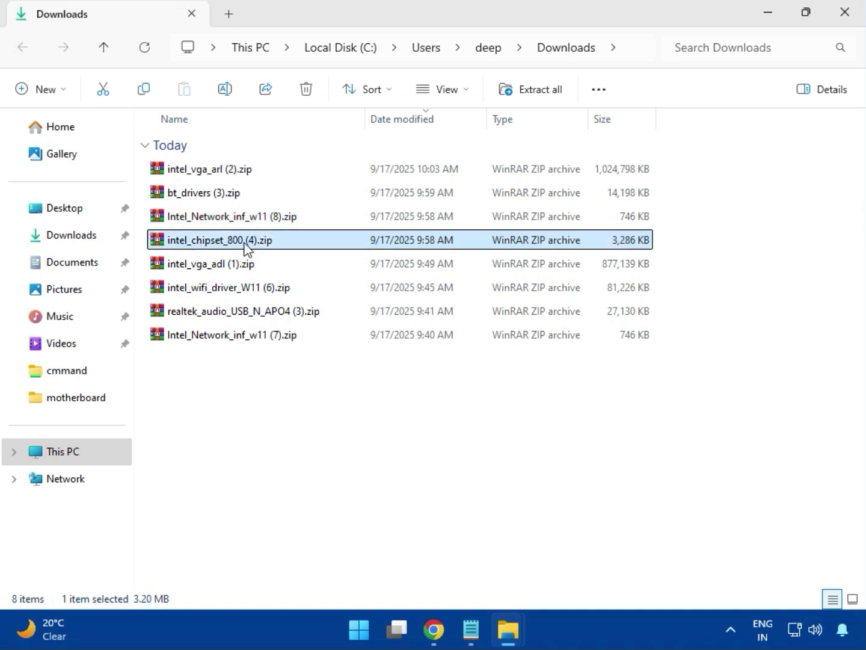
pyautogui.doubleClick(246, 244)
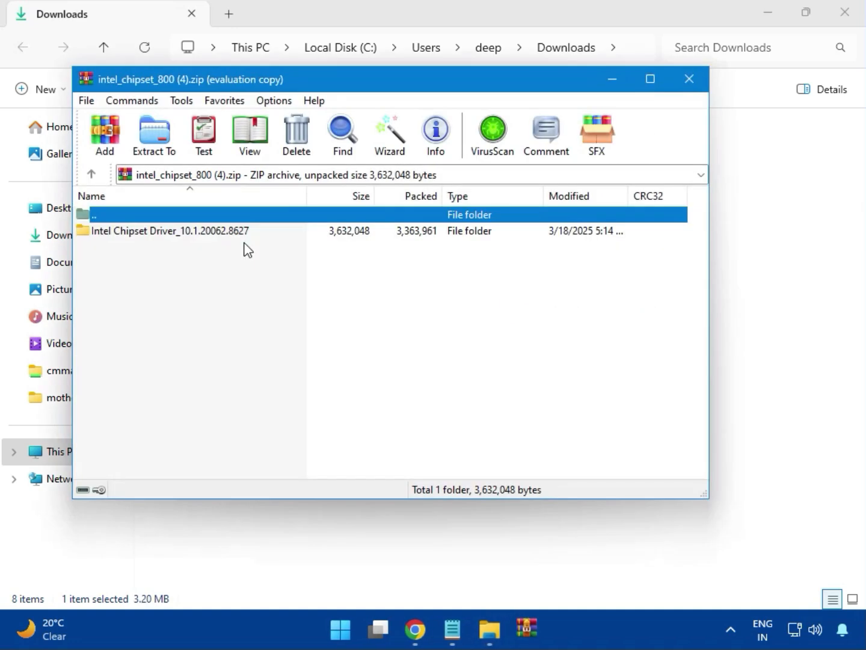
pyautogui.click(123, 235)
pyautogui.click(517, 221)
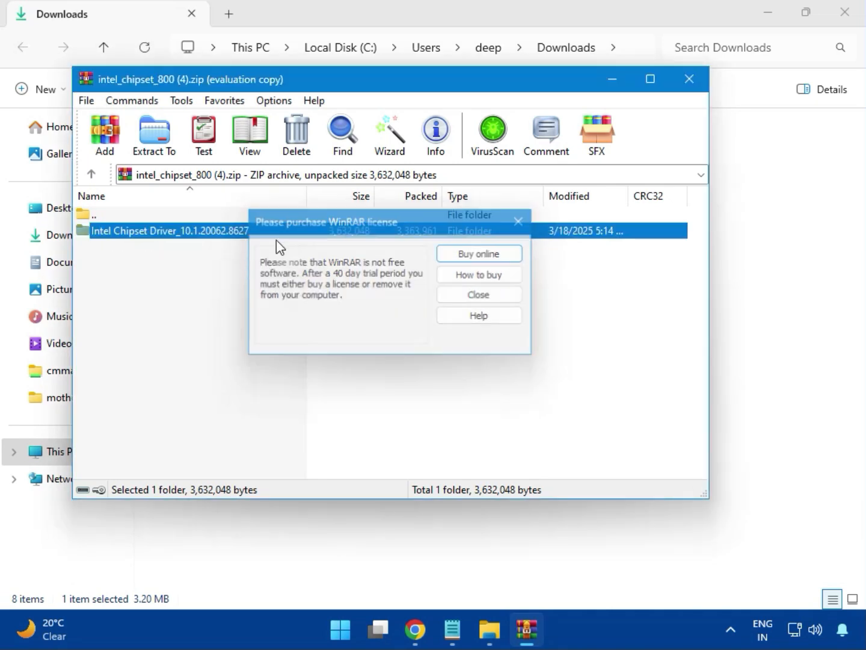
pyautogui.doubleClick(212, 234)
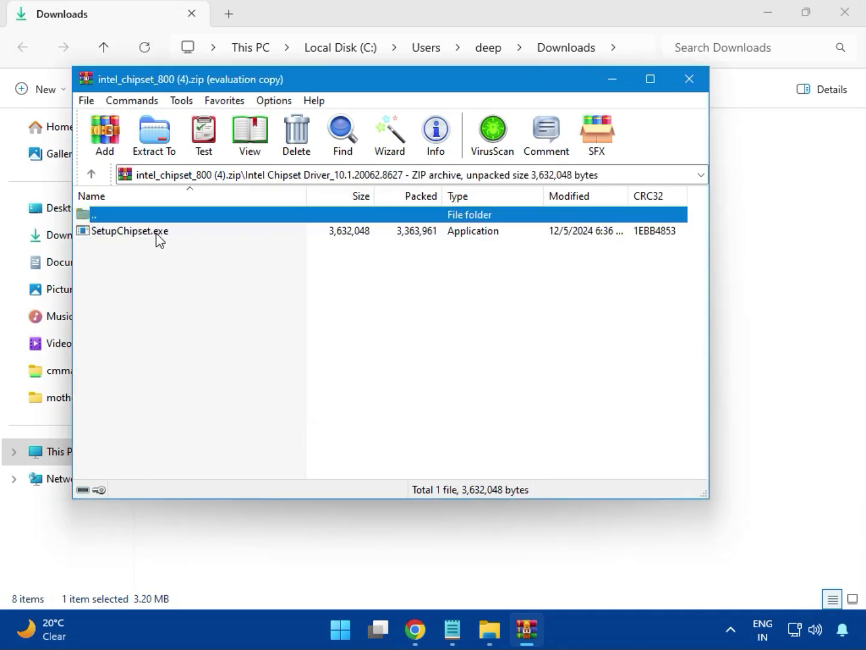
pyautogui.doubleClick(139, 237)
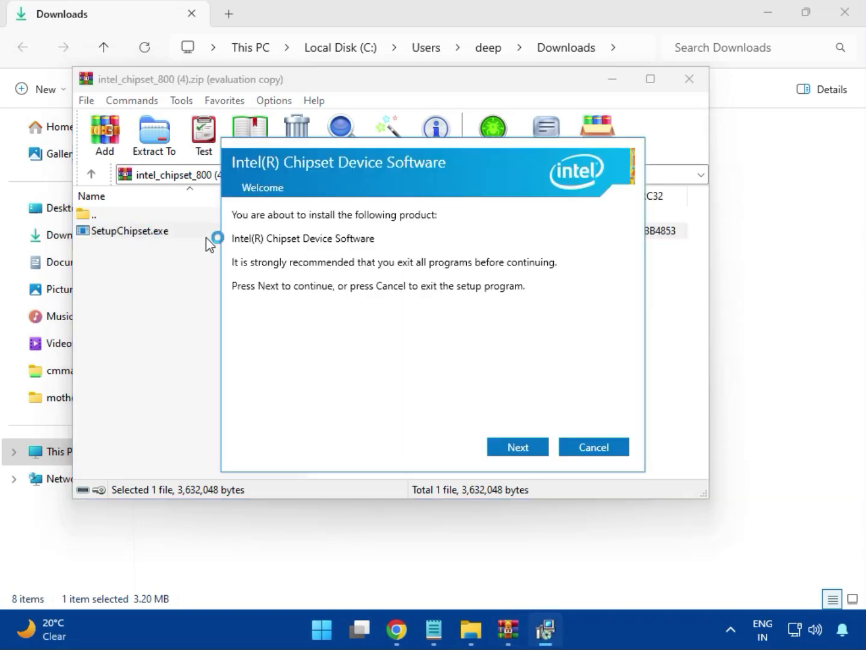
# Accept the license agreement, try to install the Intel Chipset Device Software, and close the installer and the chipset archive
pyautogui.click(523, 447)
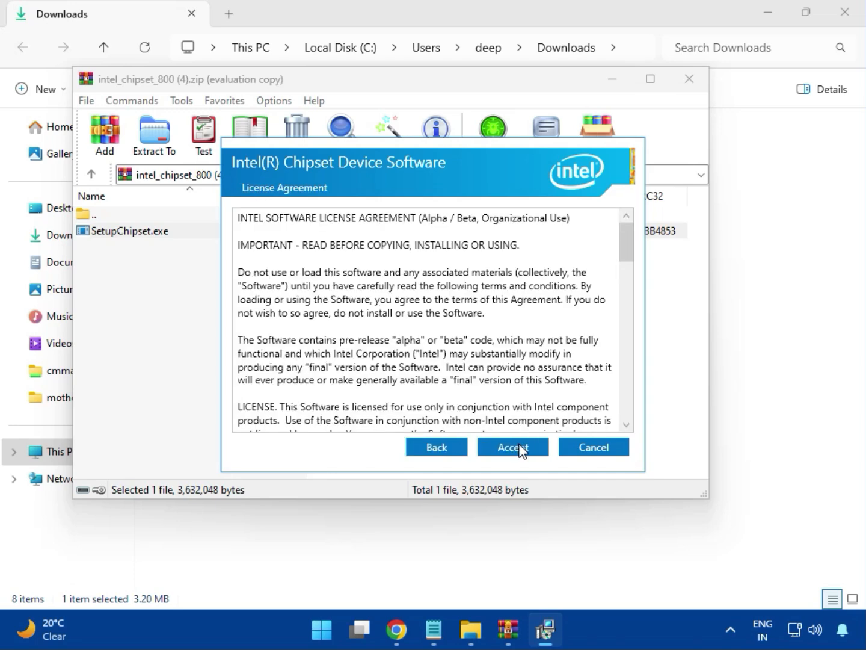
pyautogui.click(520, 447)
pyautogui.click(517, 445)
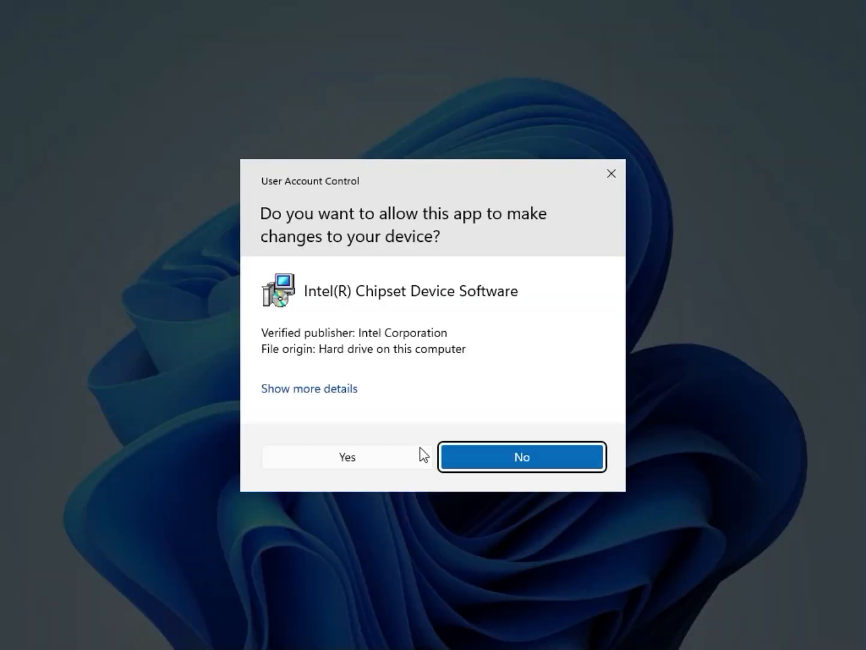
pyautogui.click(391, 457)
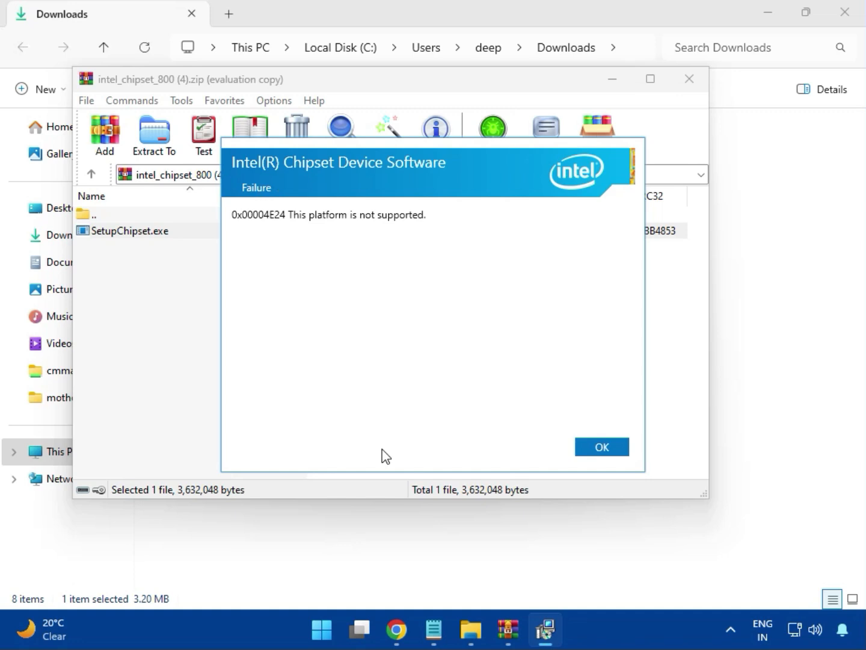
pyautogui.click(592, 448)
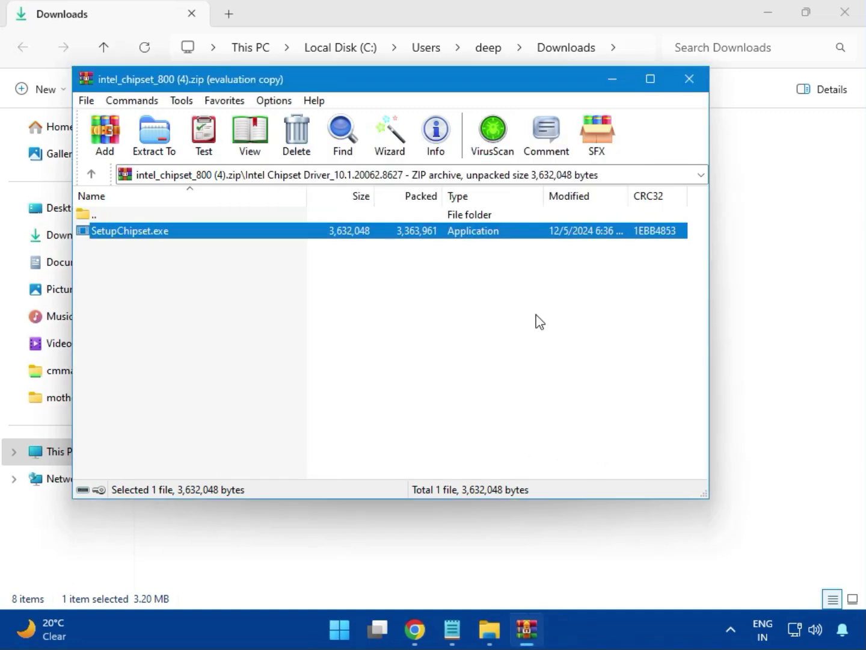
pyautogui.click(690, 84)
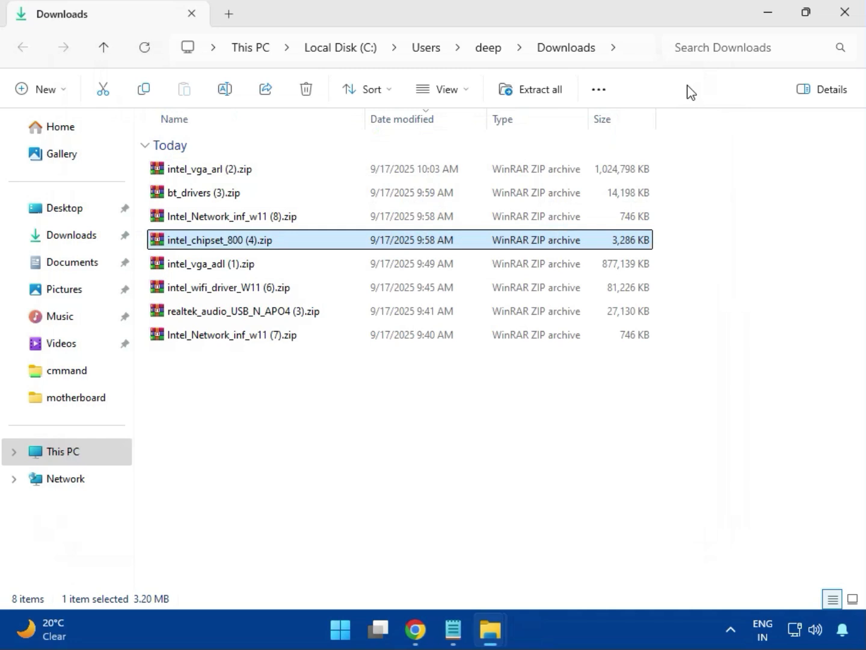
# Look at the contents of the archive intel_vga_adl (1).zip and close it
pyautogui.click(221, 266)
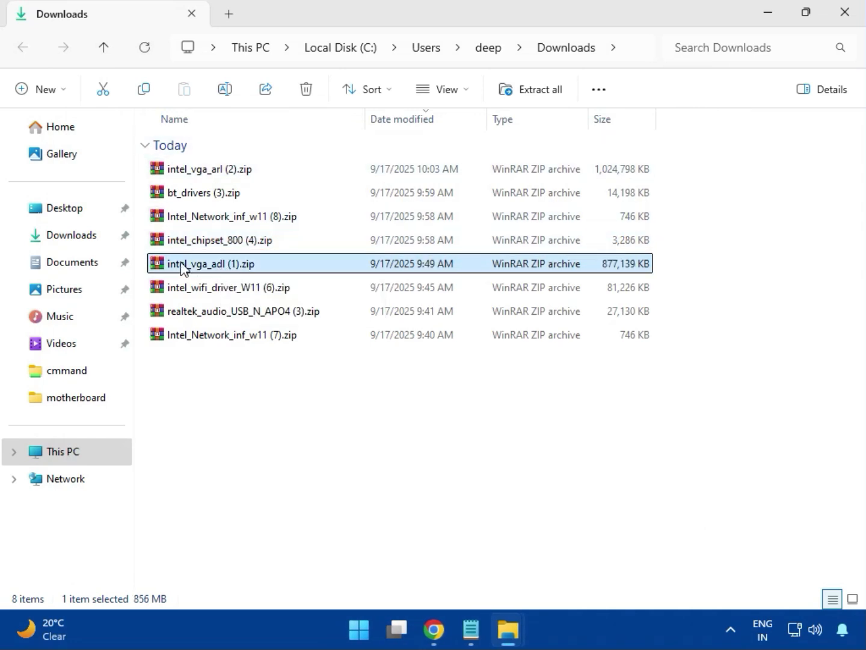
pyautogui.doubleClick(214, 262)
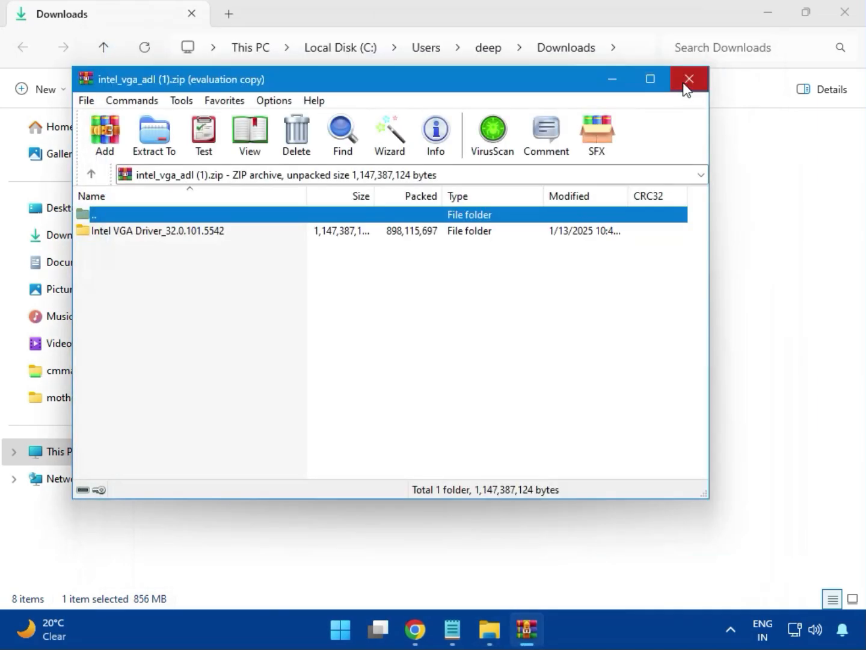
pyautogui.click(685, 84)
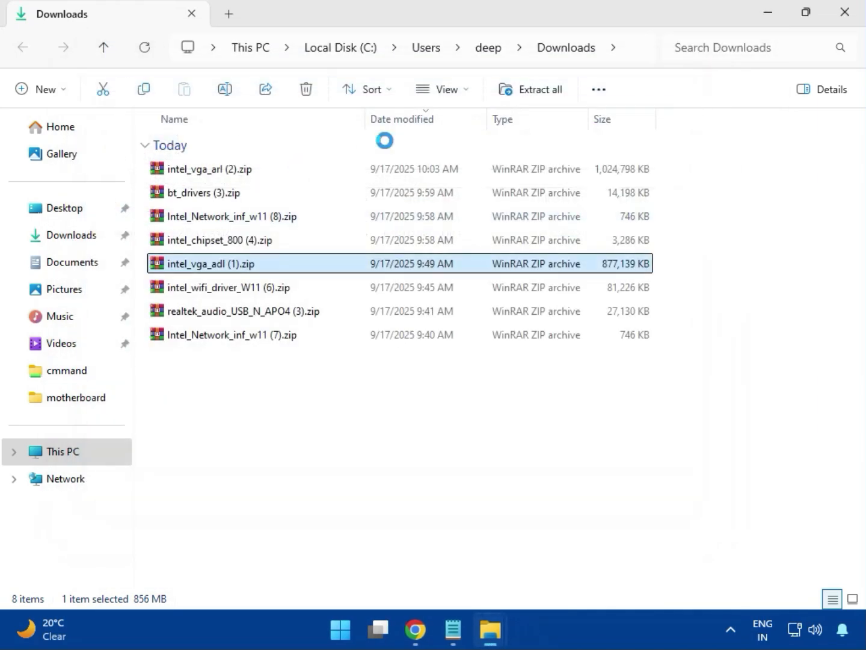
# Open the archive intel_wifi_driver_W11 (6).zip and go to its Intel WIFI Driver_23.40.0.4\UWD\Win64 folder
pyautogui.click(225, 292)
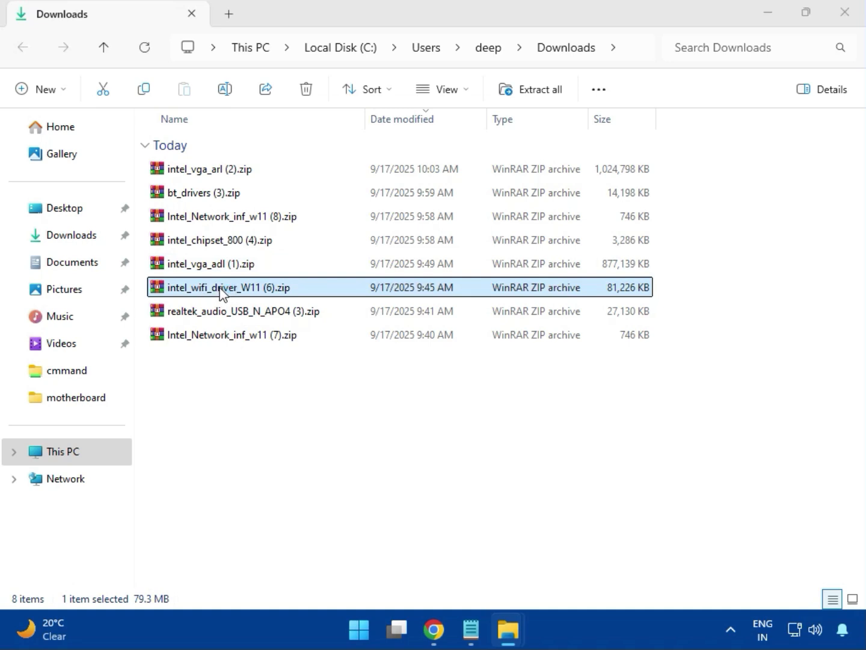
pyautogui.doubleClick(218, 289)
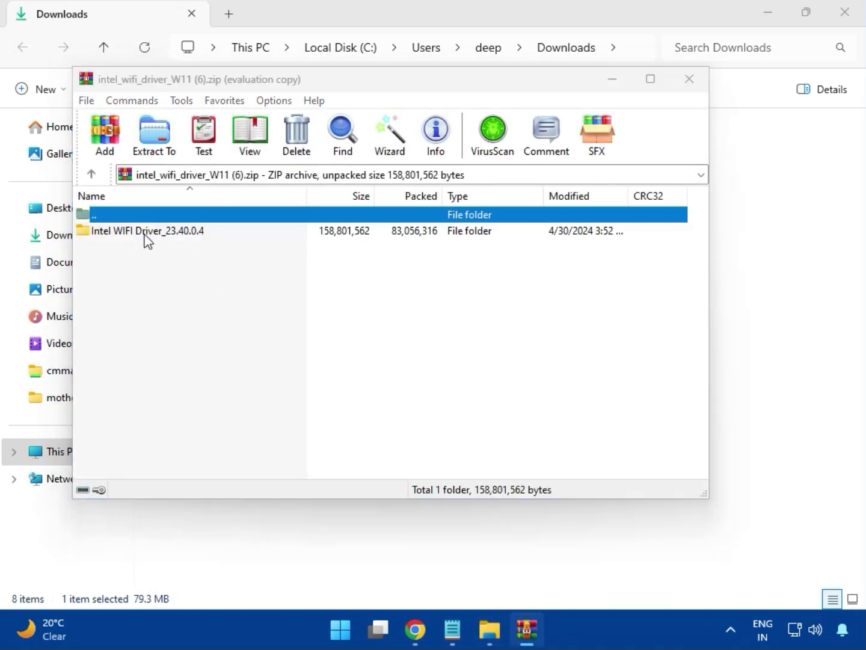
pyautogui.click(521, 221)
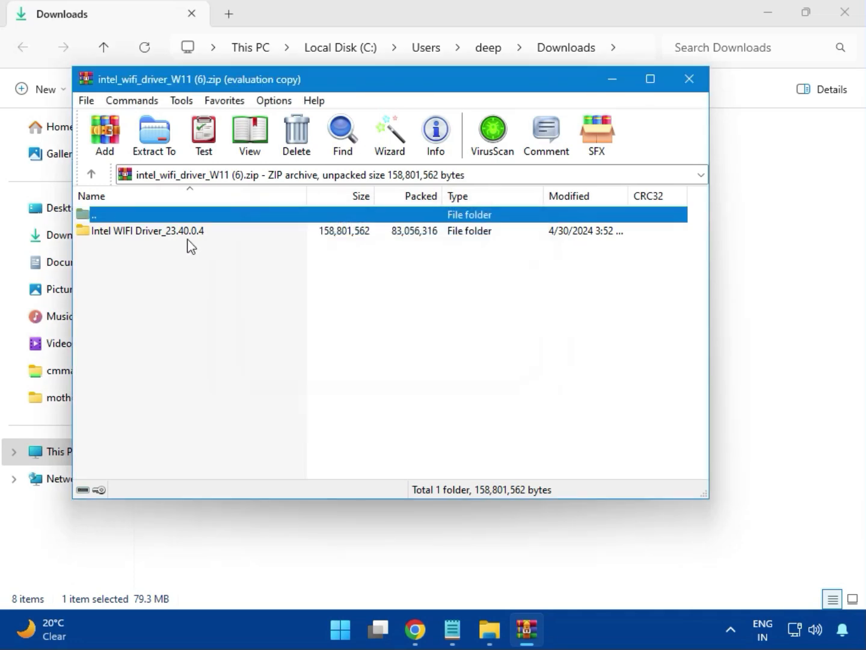
pyautogui.doubleClick(140, 232)
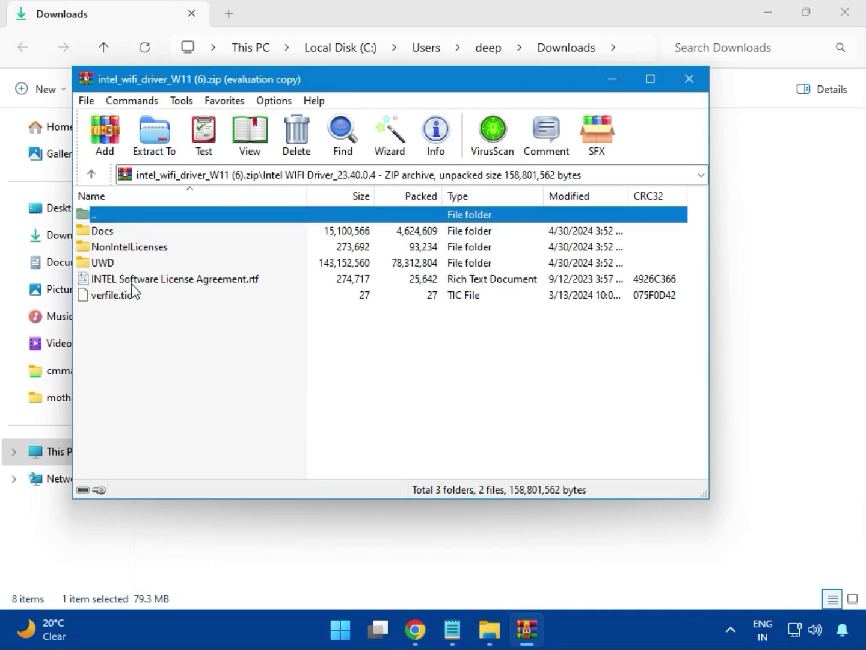
pyautogui.click(116, 266)
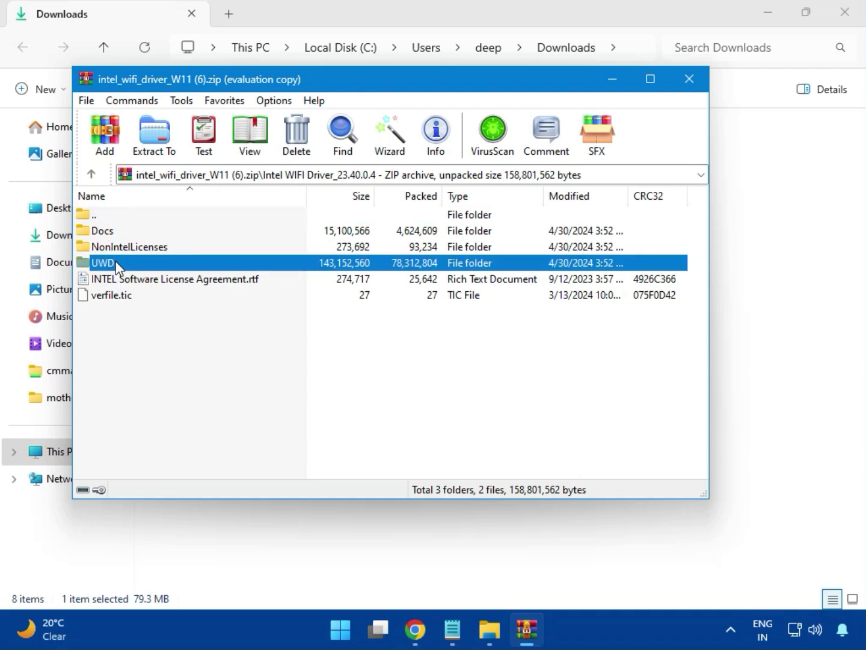
pyautogui.doubleClick(117, 266)
pyautogui.doubleClick(116, 235)
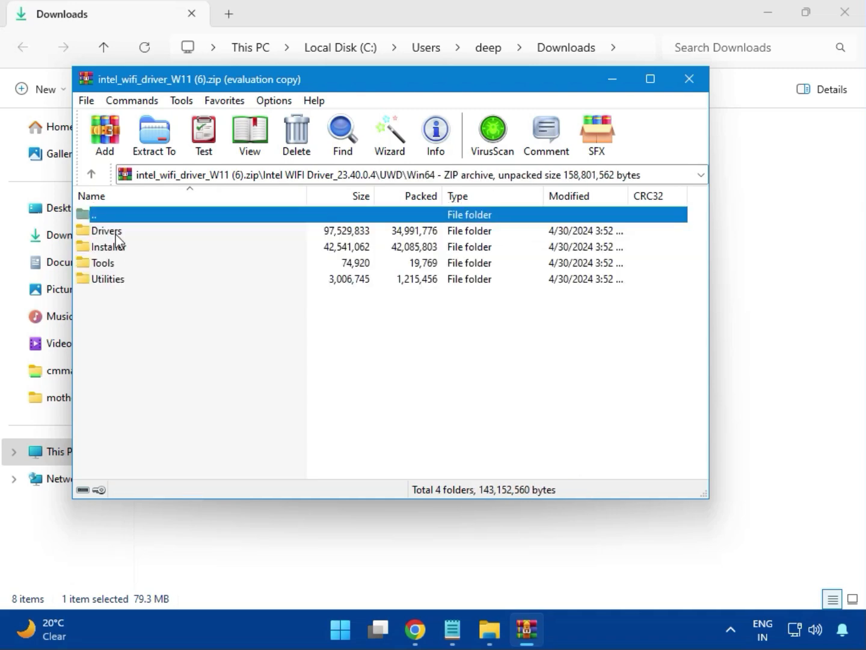
# Look through the Drivers folder in Win64, and run WirelessSetup.exe from the neighbouring Installer folder
pyautogui.doubleClick(119, 233)
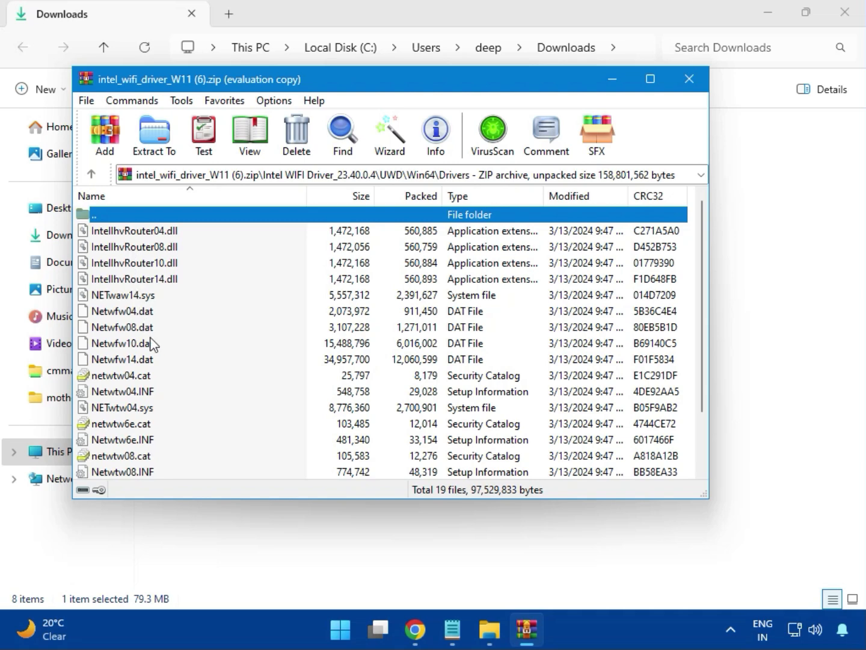
pyautogui.scroll(-2, 149, 343)
pyautogui.scroll(2, 150, 400)
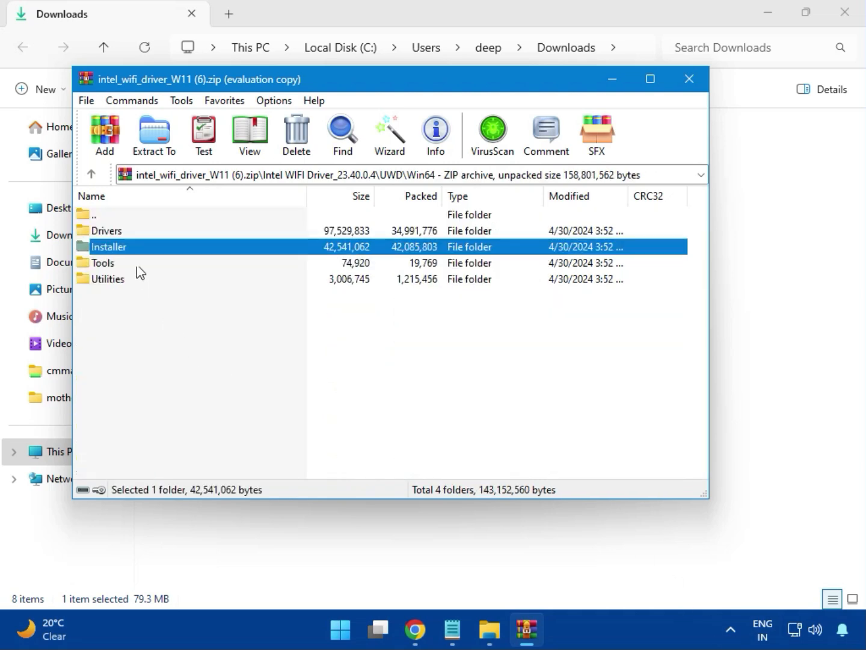
pyautogui.doubleClick(113, 246)
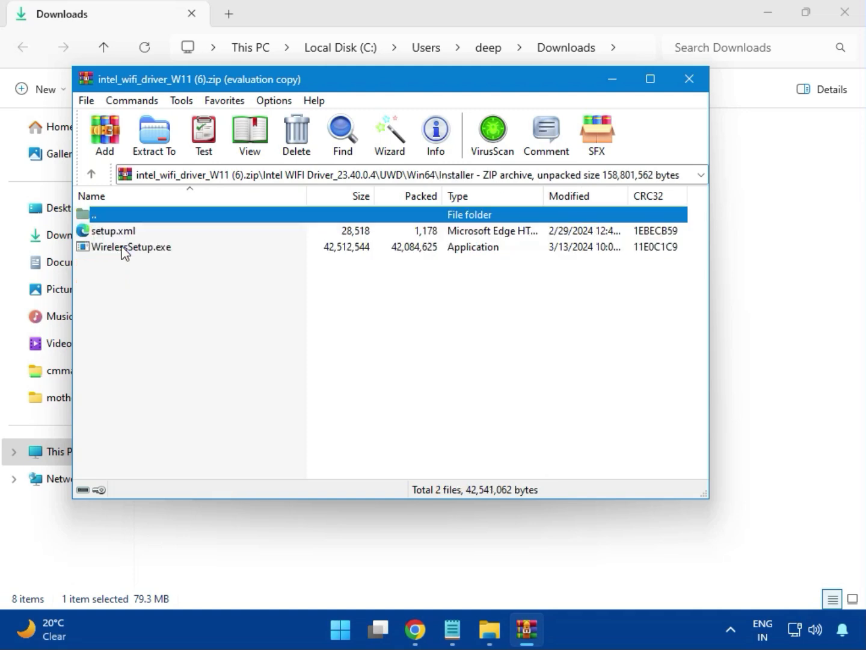
pyautogui.click(111, 247)
pyautogui.doubleClick(135, 248)
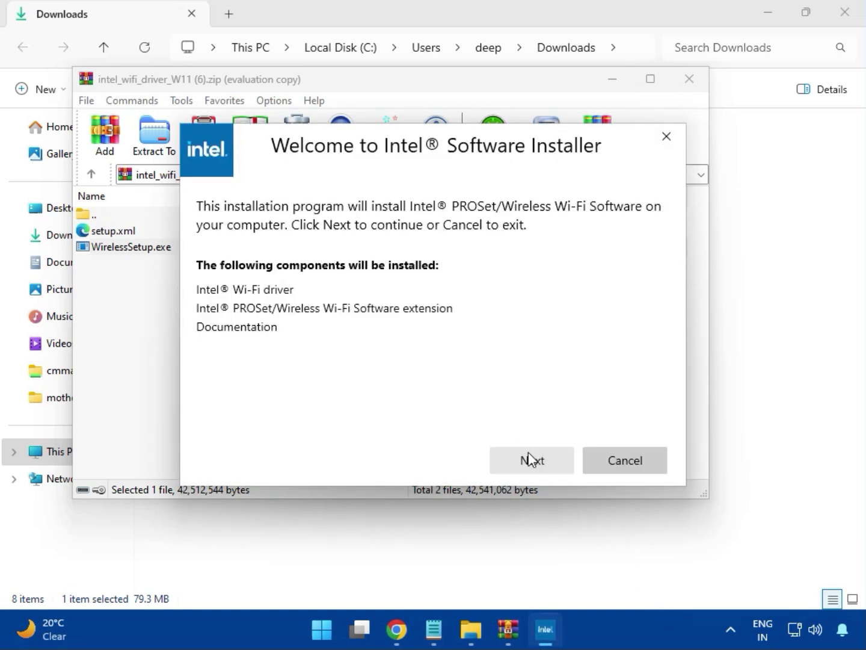
# Accept the license terms, install the Intel PROSet/Wireless Wi-Fi Software, and close the finished installer and the Wi-Fi archive
pyautogui.click(530, 453)
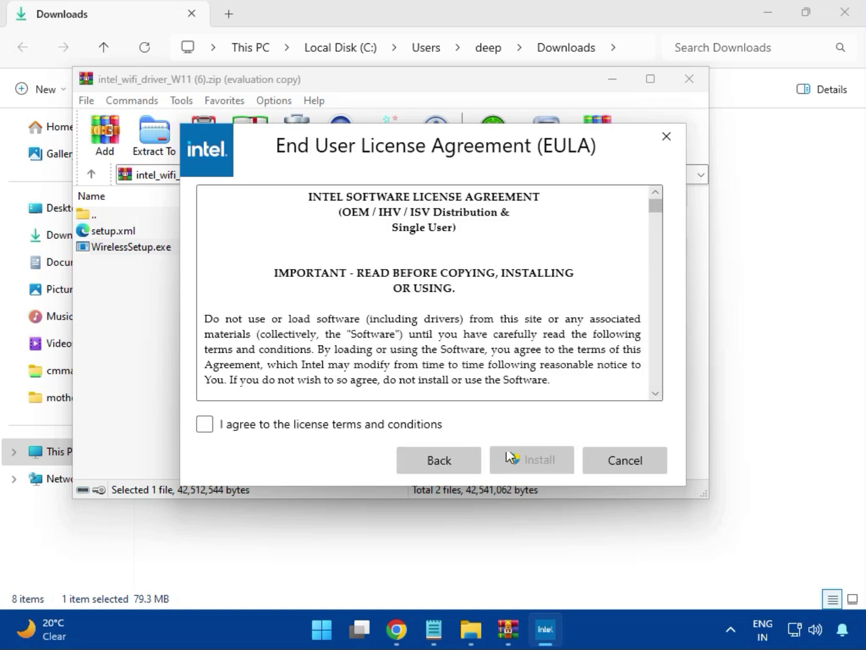
pyautogui.click(373, 423)
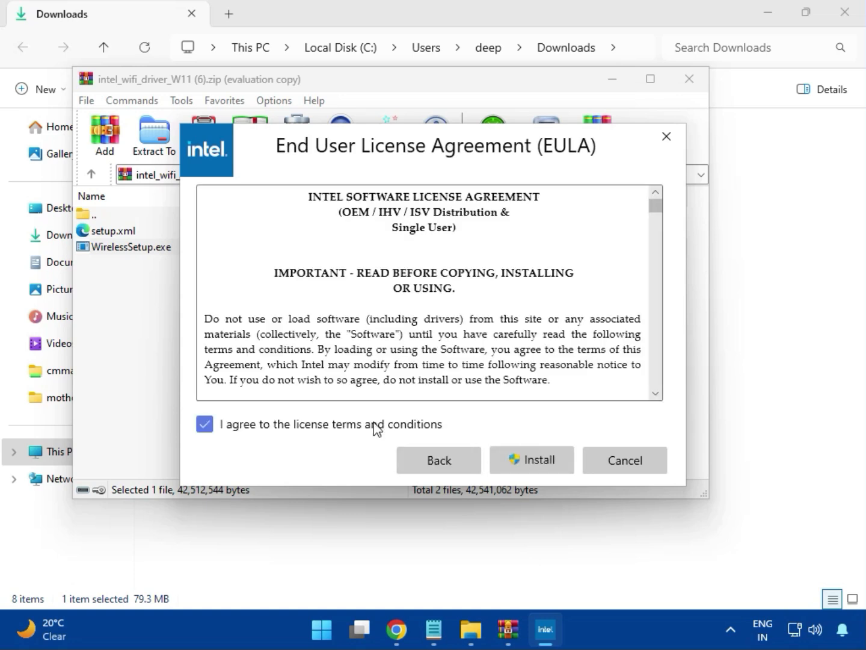
pyautogui.click(541, 464)
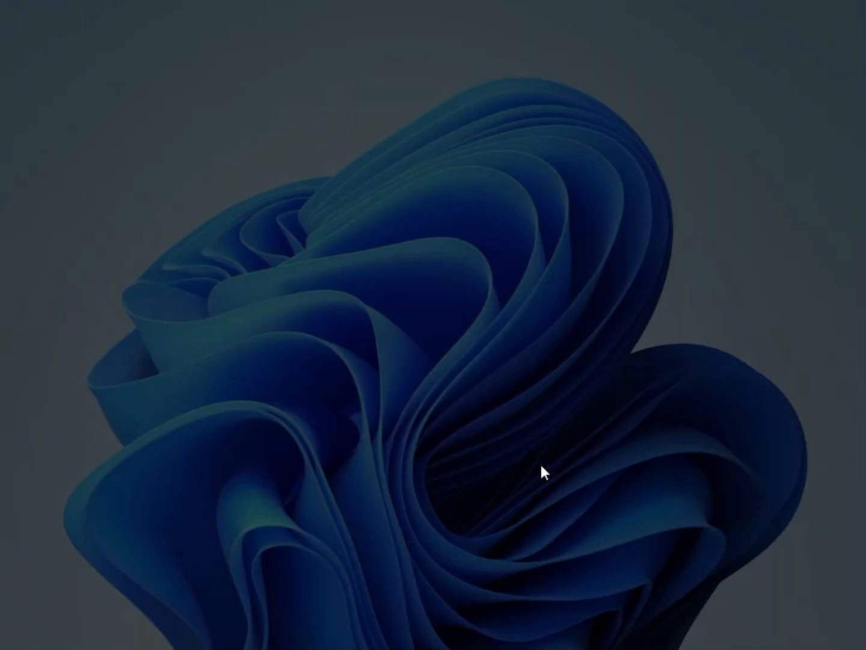
pyautogui.click(393, 464)
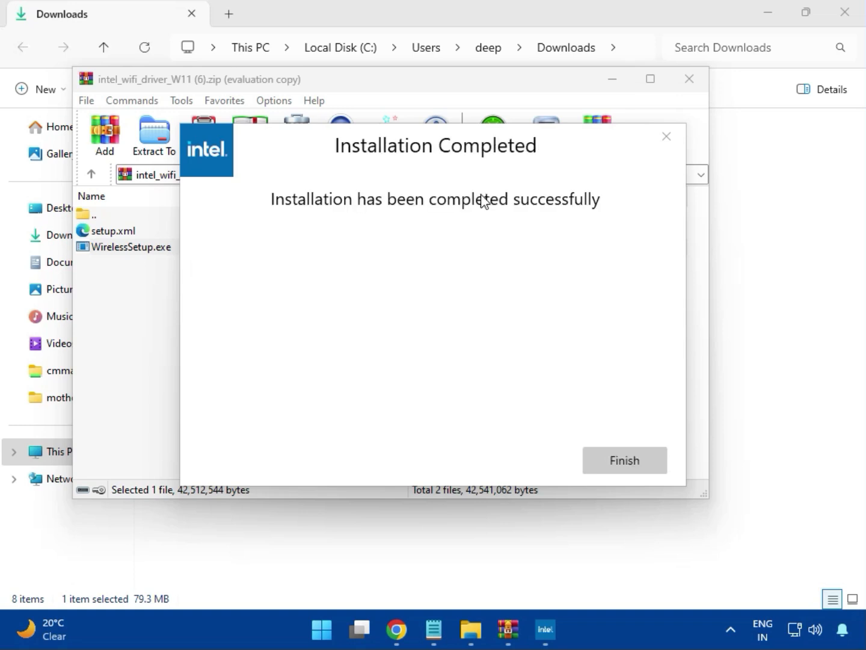
pyautogui.click(622, 458)
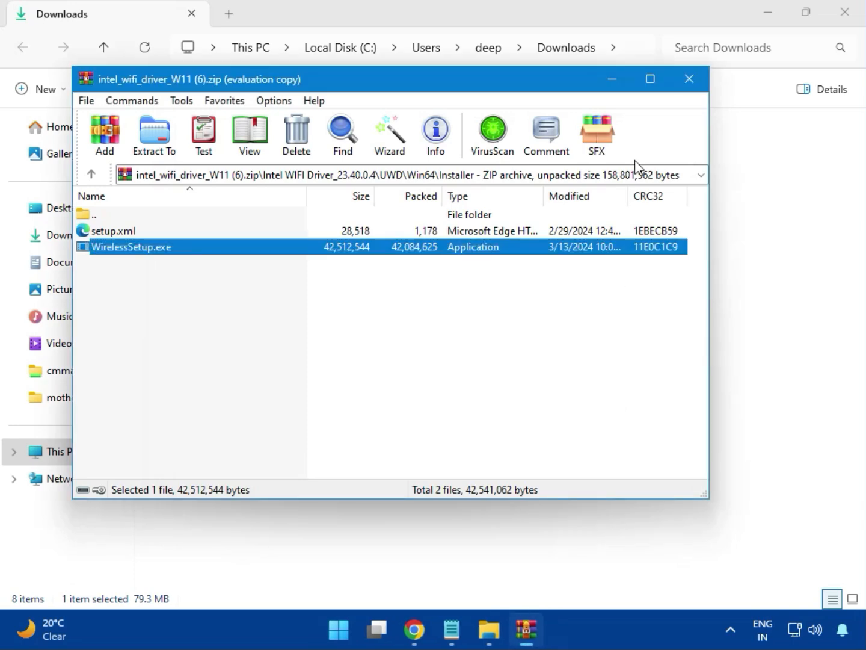
pyautogui.click(691, 83)
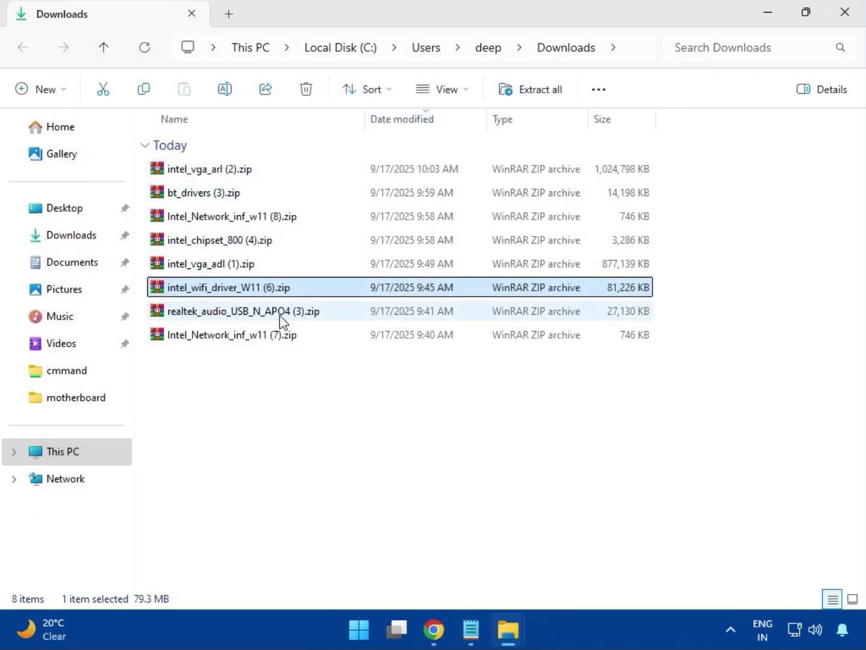
# Run MSI_Launcher.exe from the Realtek USB Universal Driver folder of realtek_audio_USB_N_APO4 (3).zip, allow it to make changes, and close the archive
pyautogui.doubleClick(259, 320)
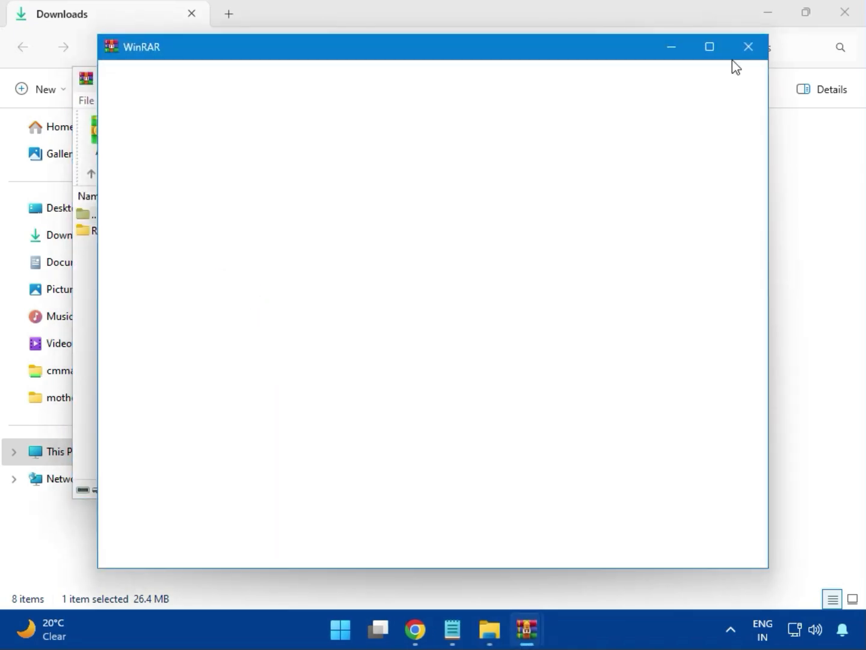
pyautogui.doubleClick(193, 233)
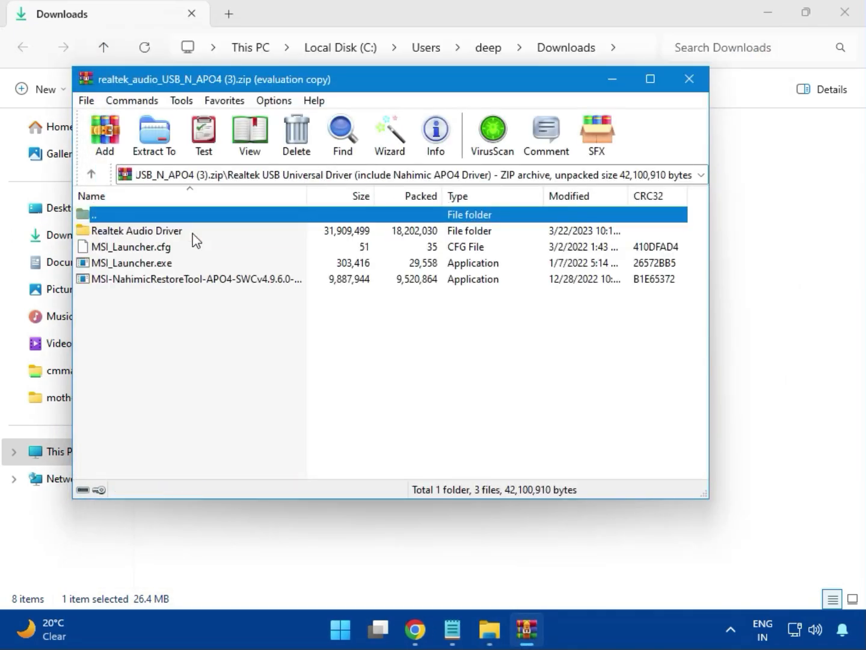
pyautogui.doubleClick(154, 265)
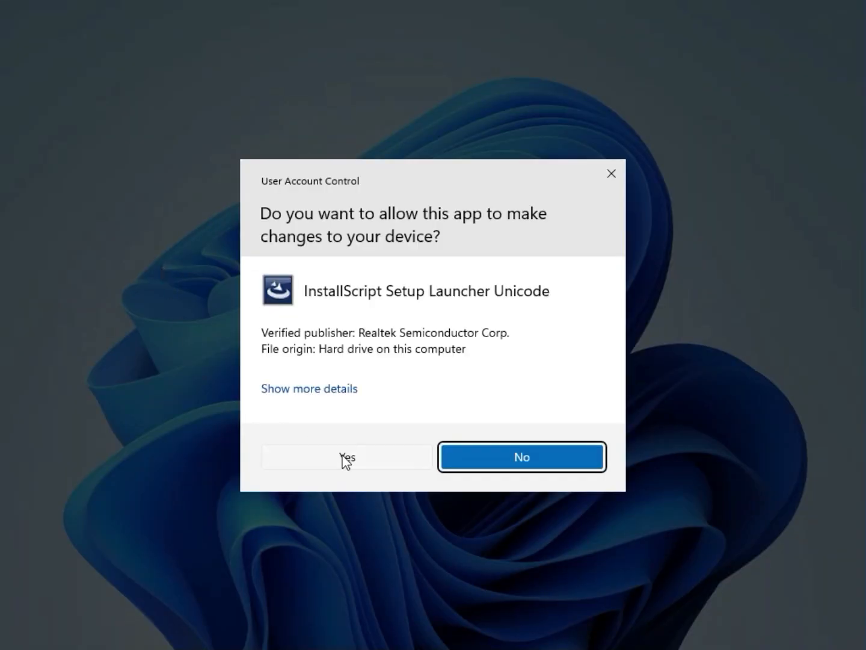
pyautogui.click(345, 459)
pyautogui.click(347, 451)
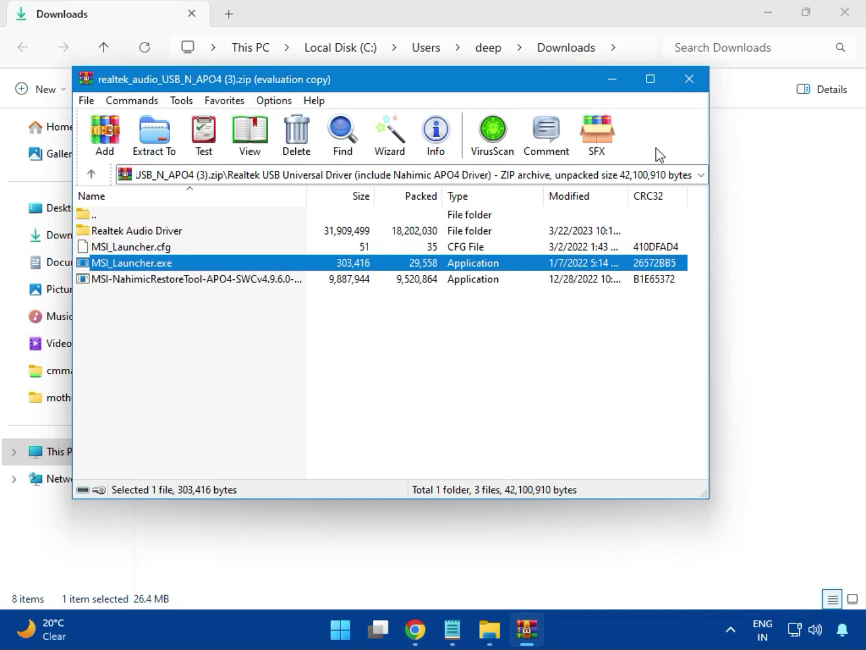
pyautogui.click(689, 78)
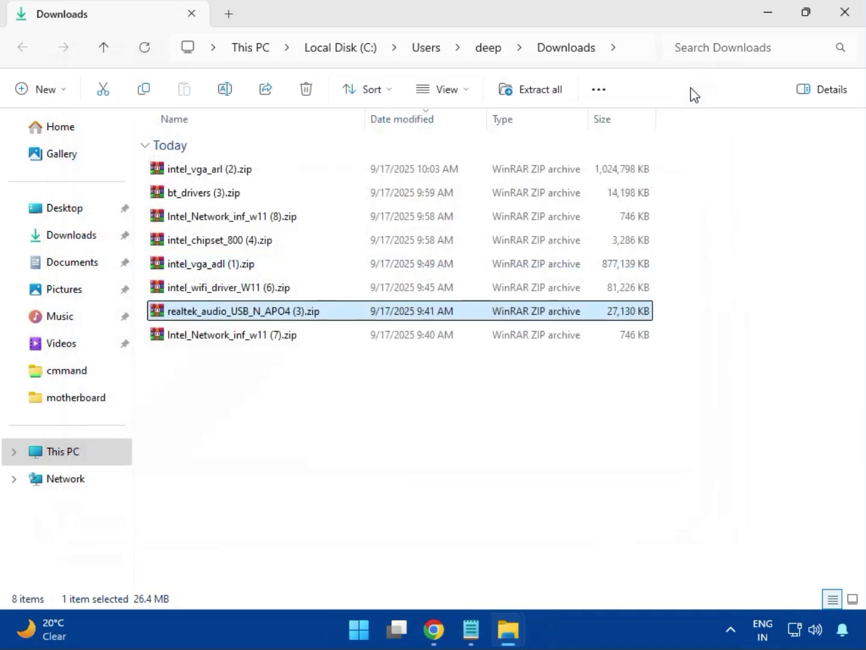
# Select Intel_Network_inf_w11 (7).zip in the Downloads folder and close the folder window
pyautogui.click(234, 337)
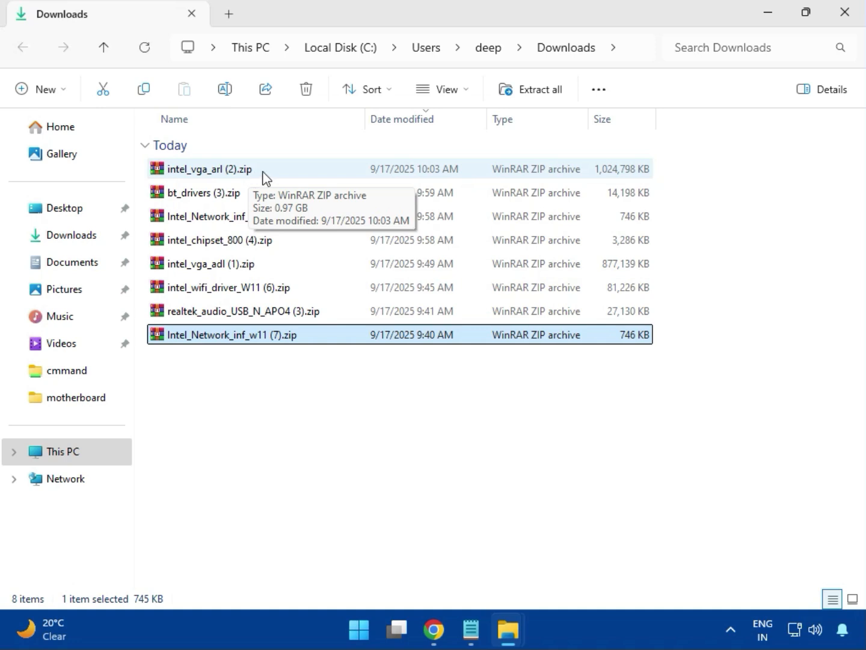
pyautogui.click(845, 27)
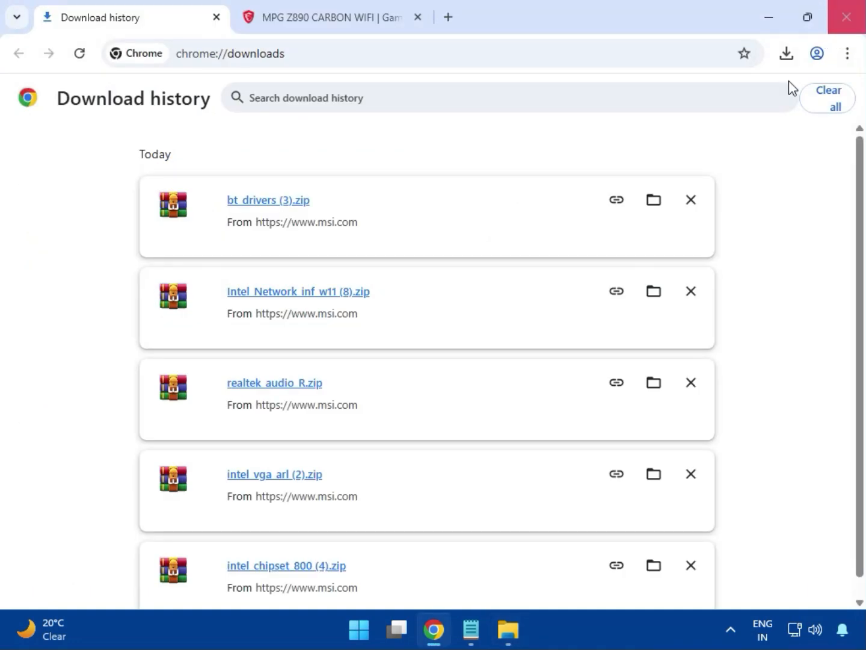